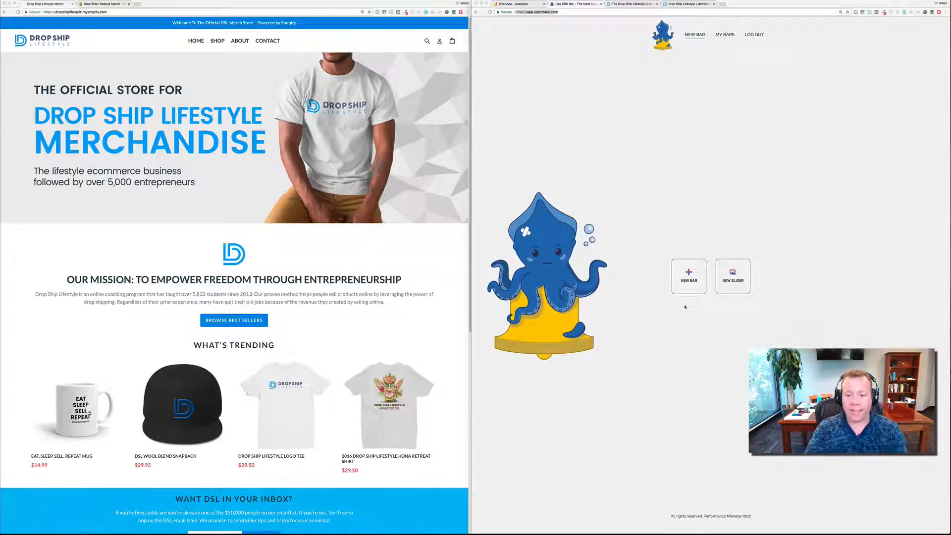
# - Create a new one-column slider bar and name it DSL MERCH
pyautogui.click(642, 264)
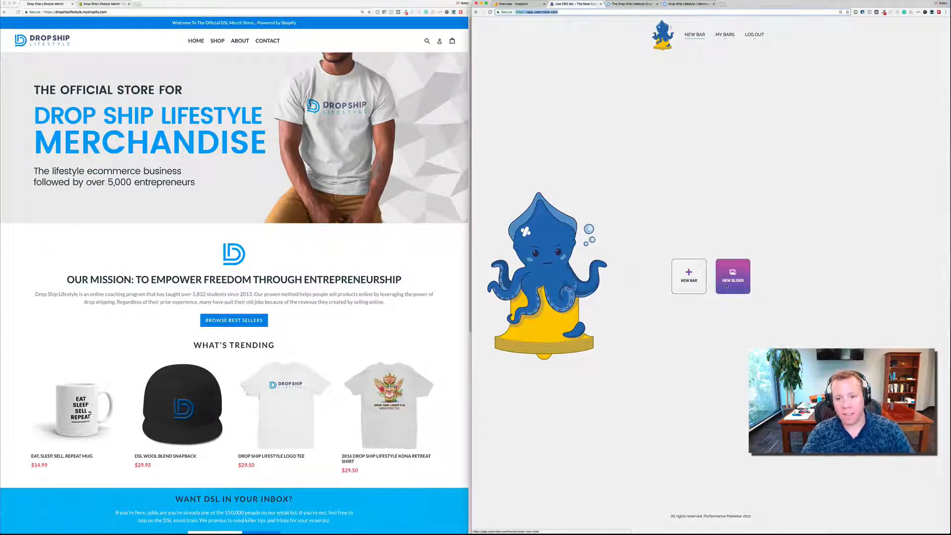
pyautogui.click(727, 284)
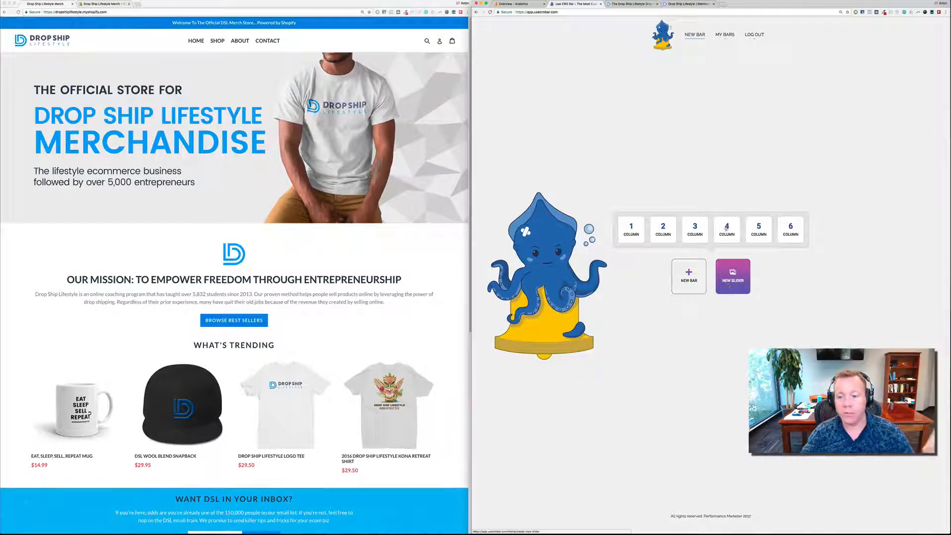
pyautogui.click(638, 235)
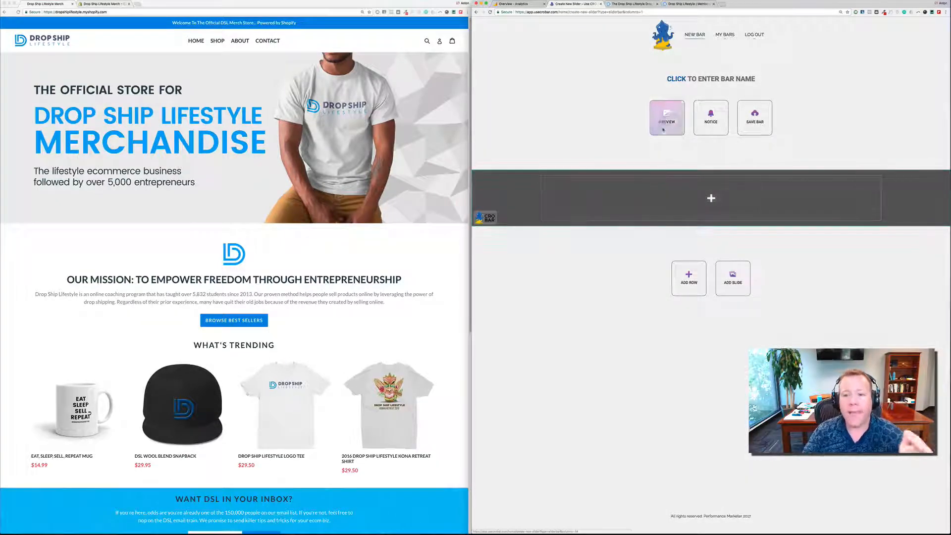
pyautogui.click(688, 81)
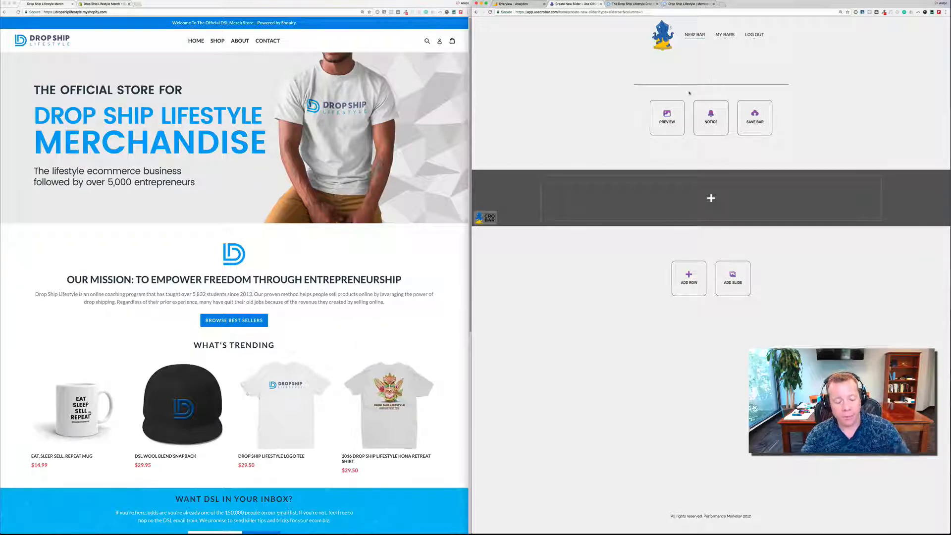
pyautogui.write('DSL MERCH')
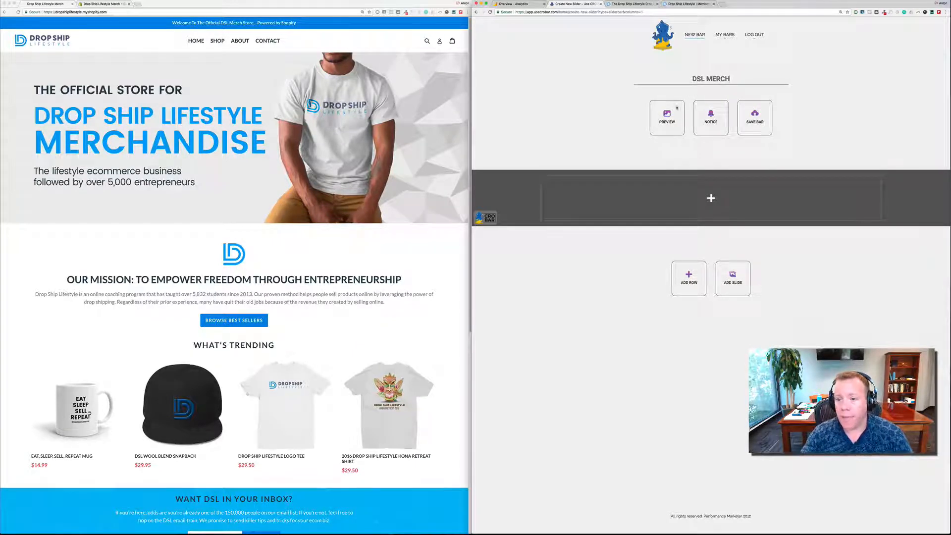
pyautogui.click(610, 157)
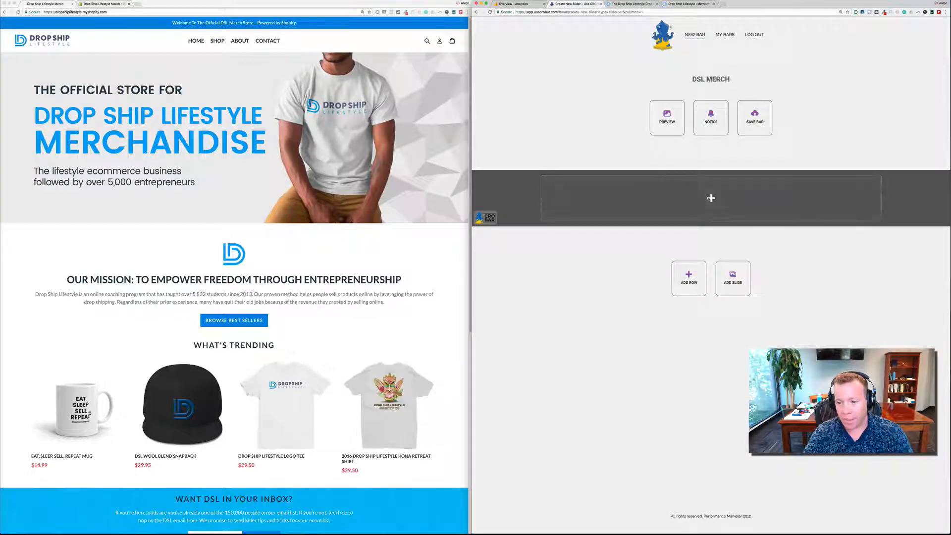
# - Add a text element to the bar reading "Save 10% On All Orders. Enter Coupon Code SAVE10 At Checkout"
pyautogui.click(712, 198)
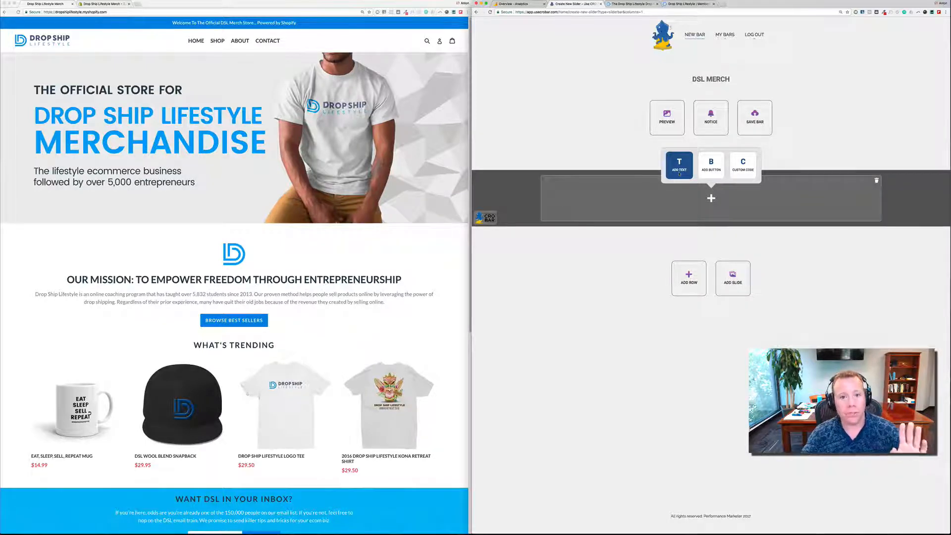
pyautogui.click(679, 165)
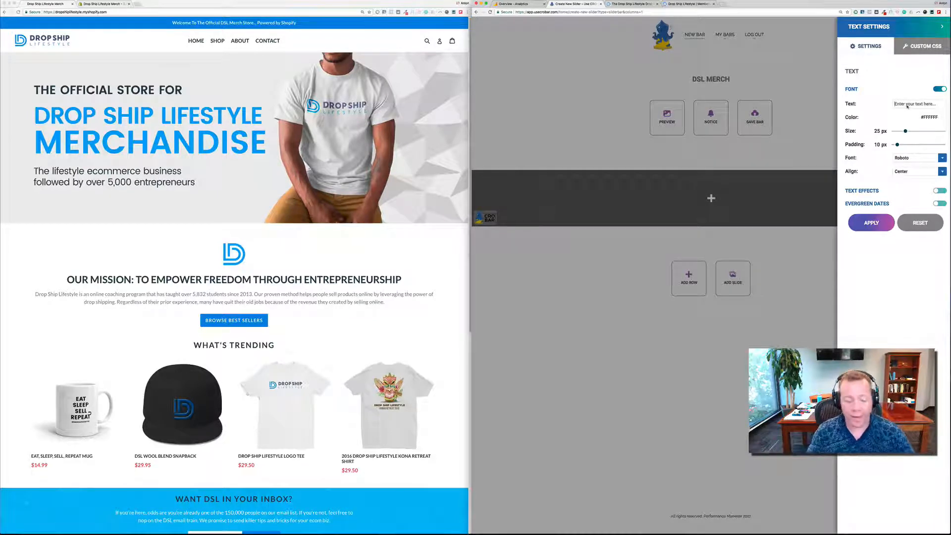
pyautogui.write('Save 1')
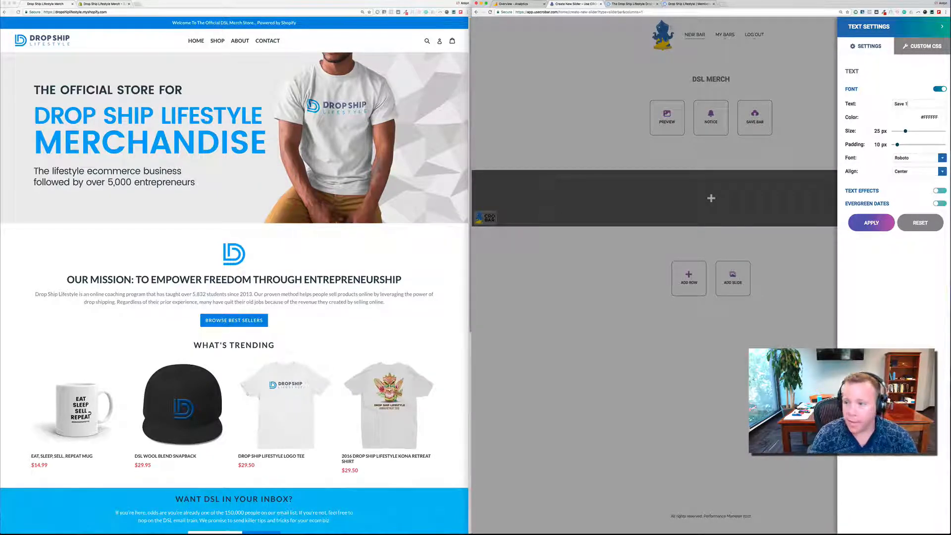
pyautogui.write('0% On All Or')
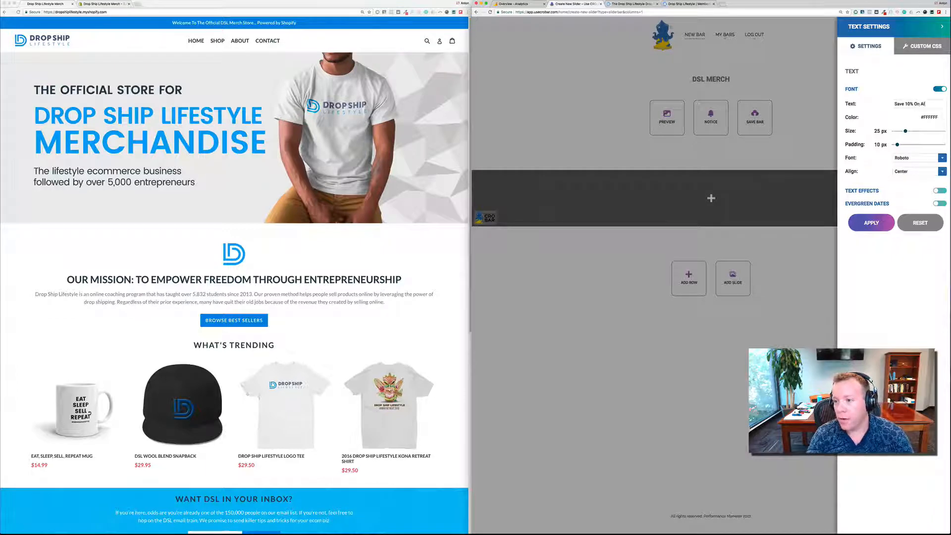
pyautogui.write('ders. En')
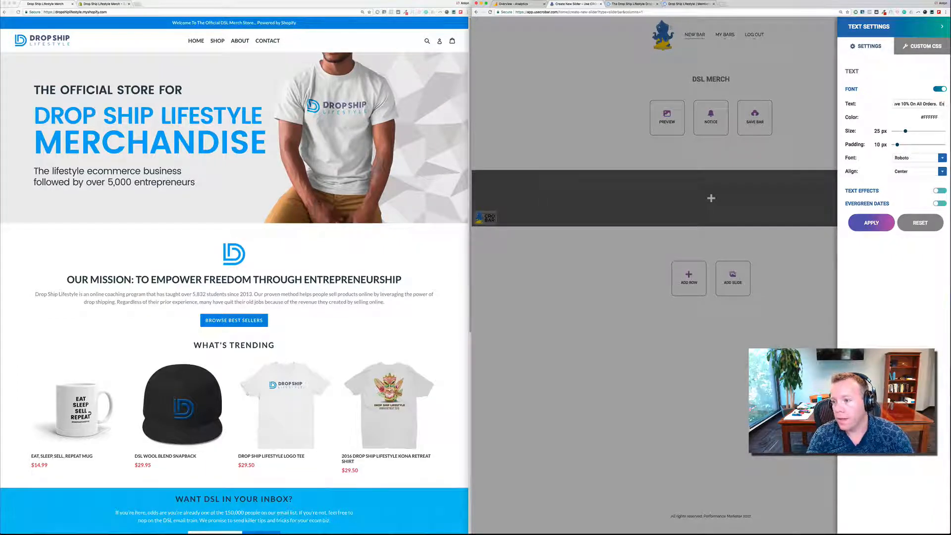
pyautogui.write('ter Coupon Code')
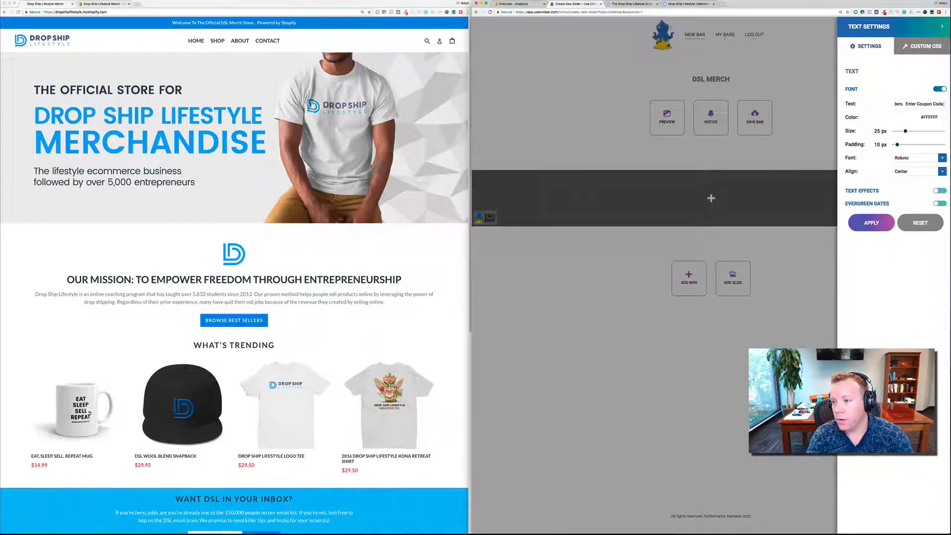
pyautogui.write(' SAVE10')
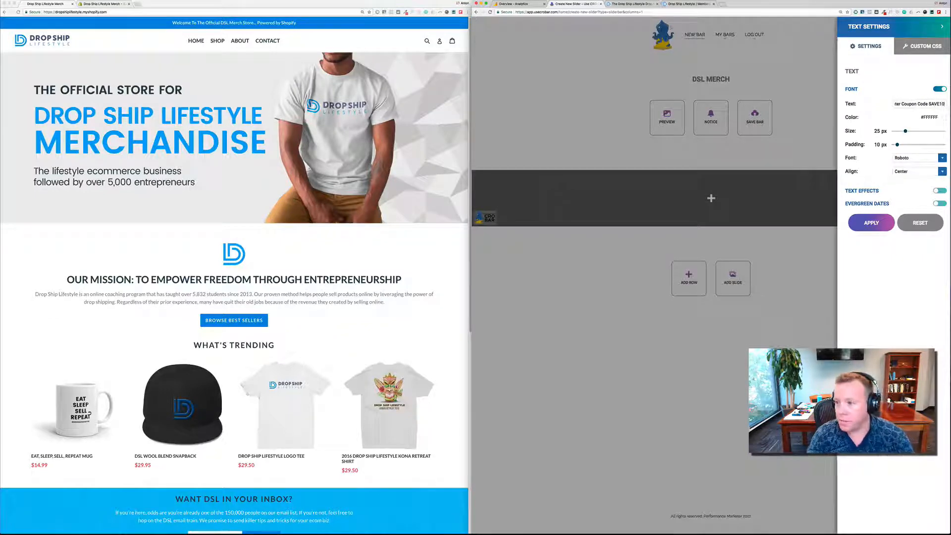
pyautogui.write(' At Ch')
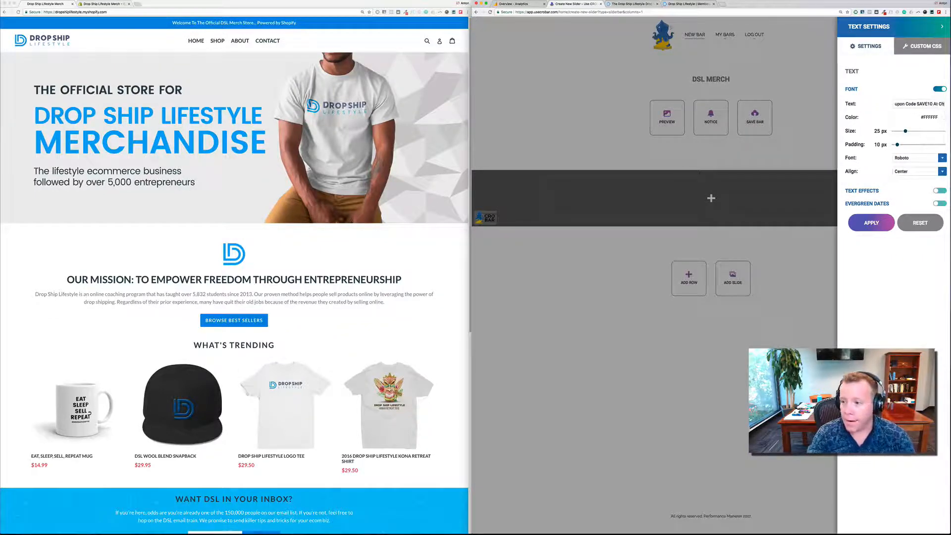
pyautogui.write('eckout')
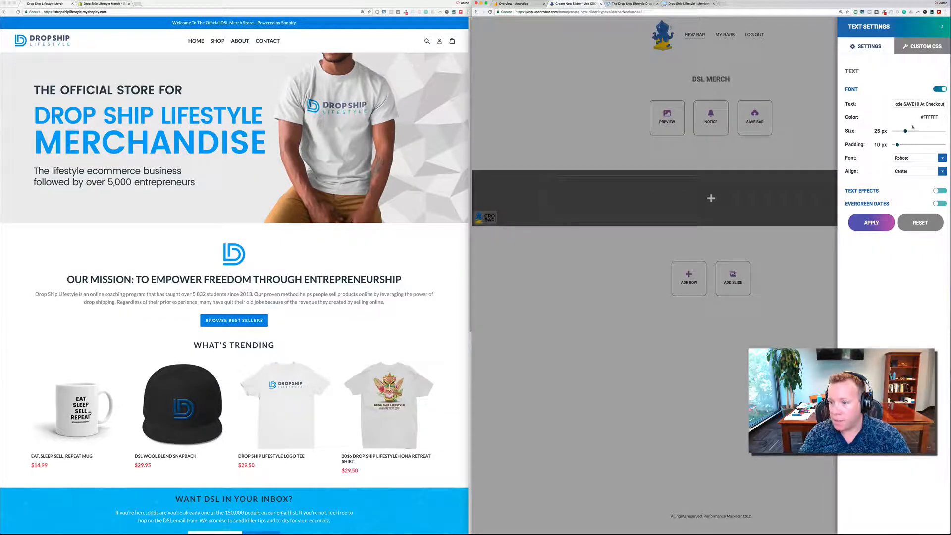
# - Set the message's font size to 40 px, enable text effects with No effect selected, and apply the text settings
pyautogui.moveTo(905, 132); pyautogui.dragTo(912, 131)
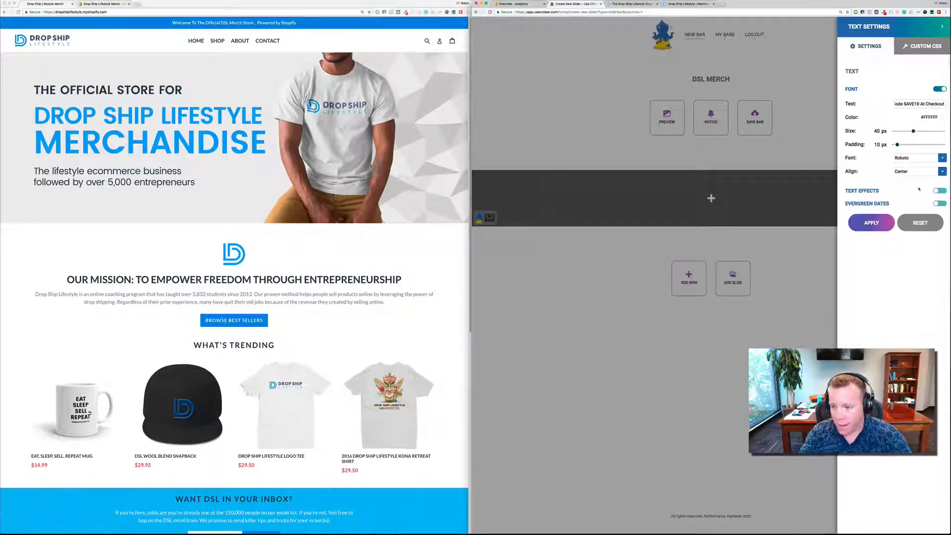
pyautogui.click(937, 203)
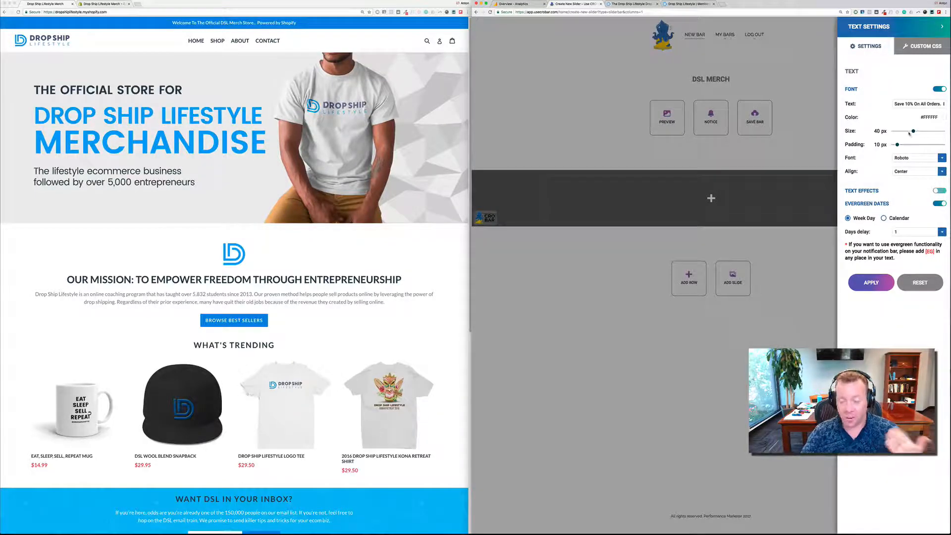
pyautogui.click(939, 203)
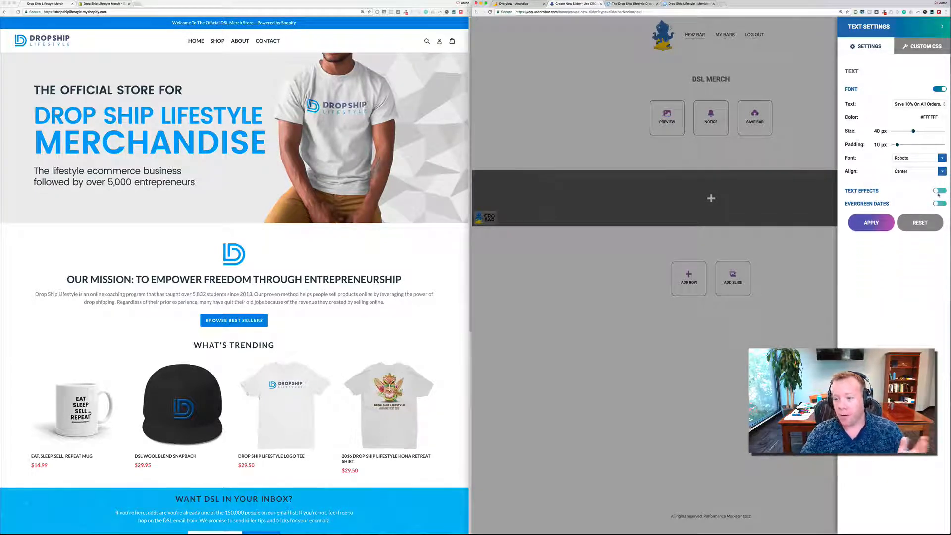
pyautogui.click(940, 191)
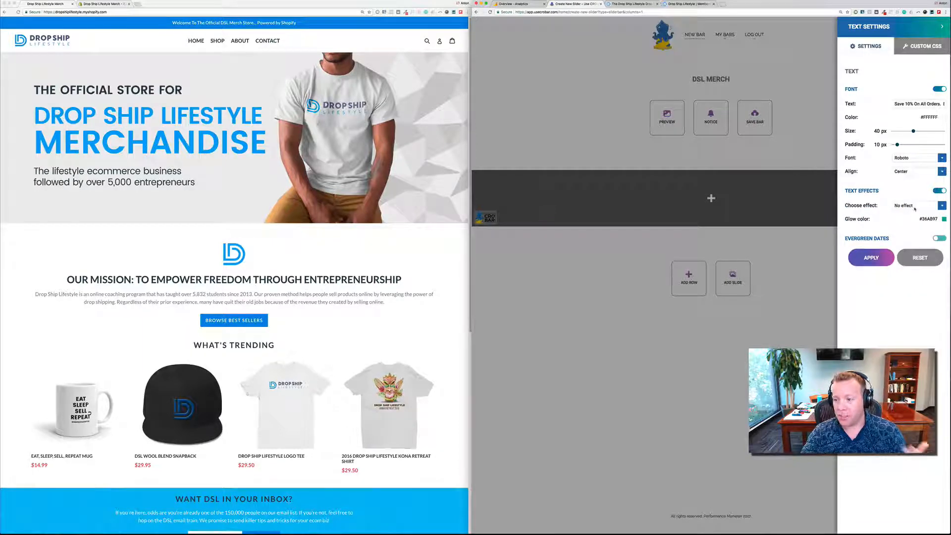
pyautogui.click(914, 207)
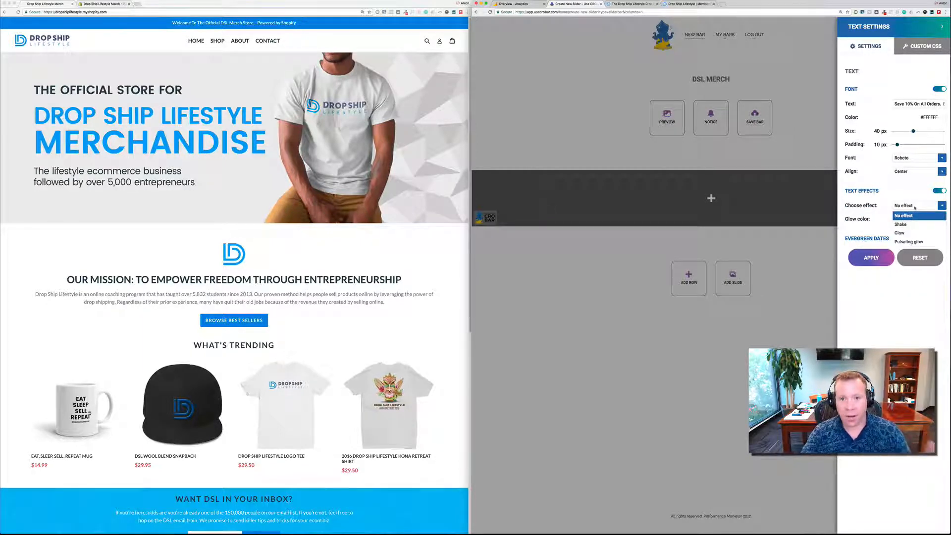
pyautogui.click(915, 208)
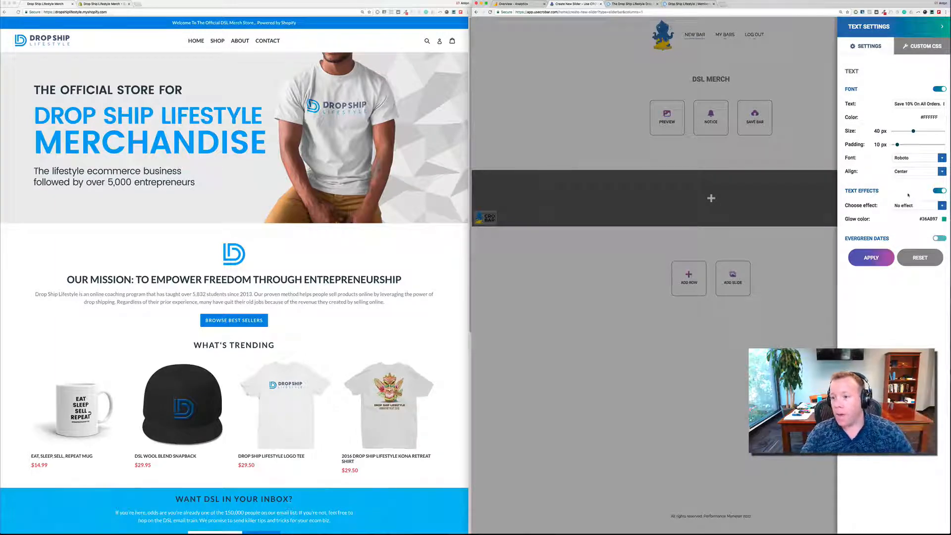
pyautogui.click(885, 257)
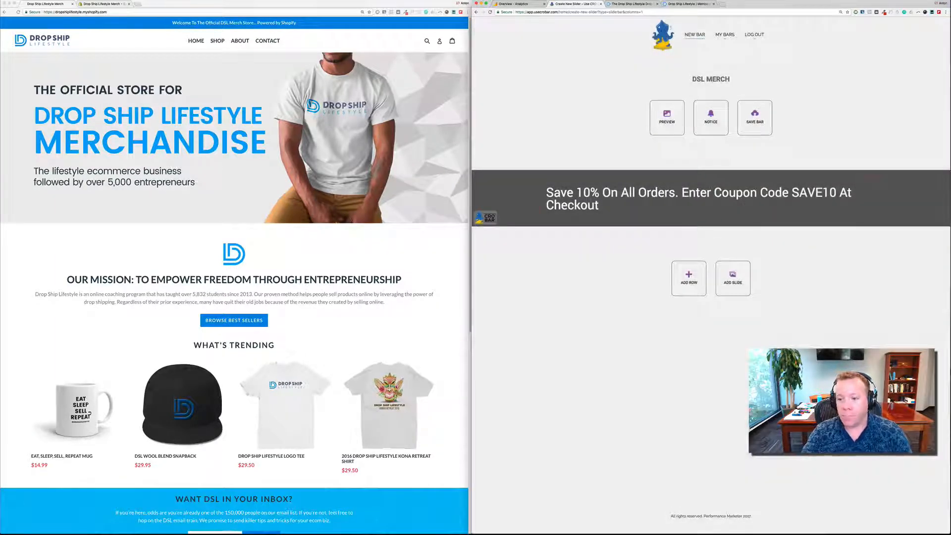
# - Reduce the coupon message's font size to 30 px and apply the change
pyautogui.moveTo(637, 187)
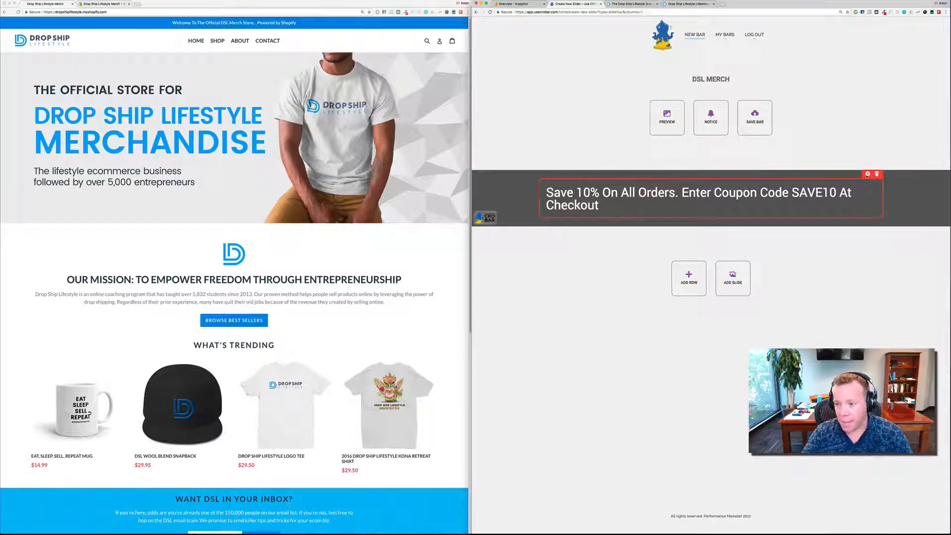
pyautogui.click(867, 174)
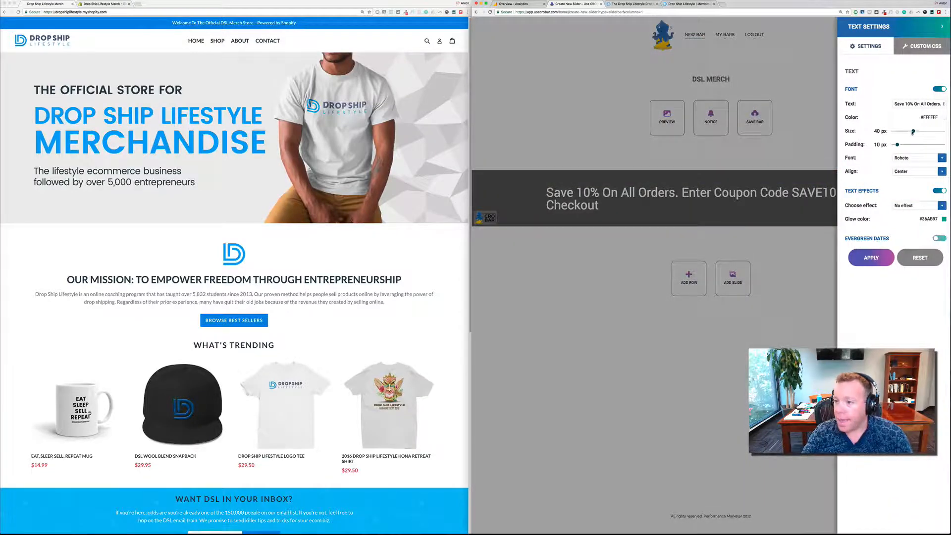
pyautogui.moveTo(913, 131); pyautogui.dragTo(908, 132)
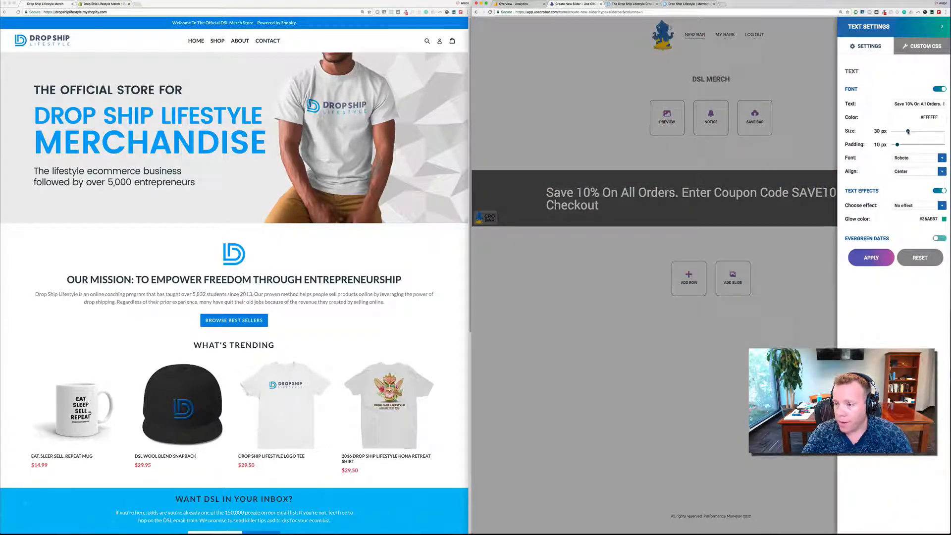
pyautogui.click(871, 257)
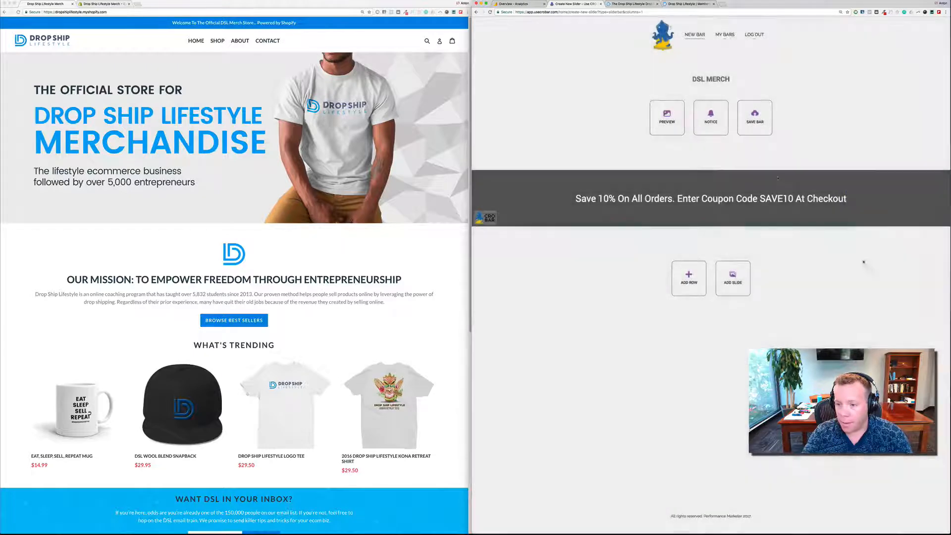
# - Change the background color of the coupon message's row to bright orange and apply it
pyautogui.moveTo(498, 196)
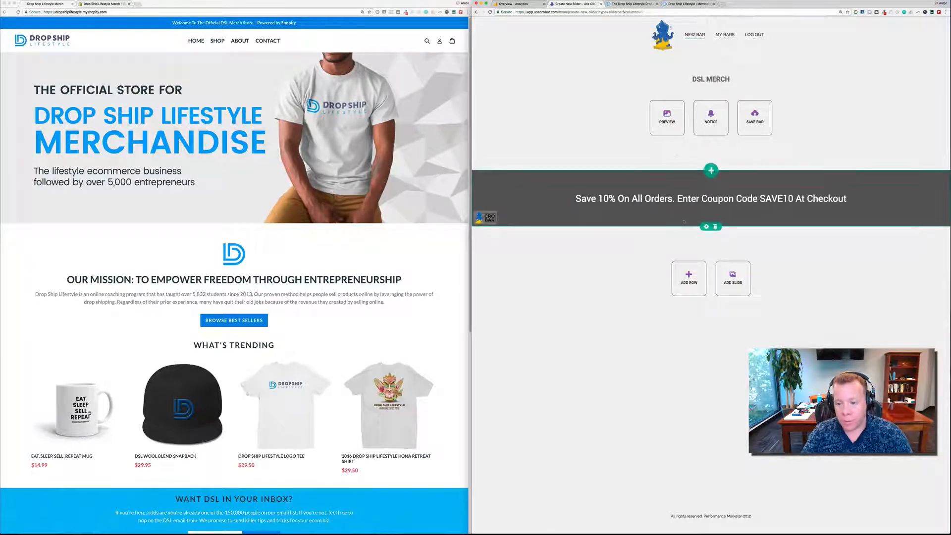
pyautogui.click(706, 227)
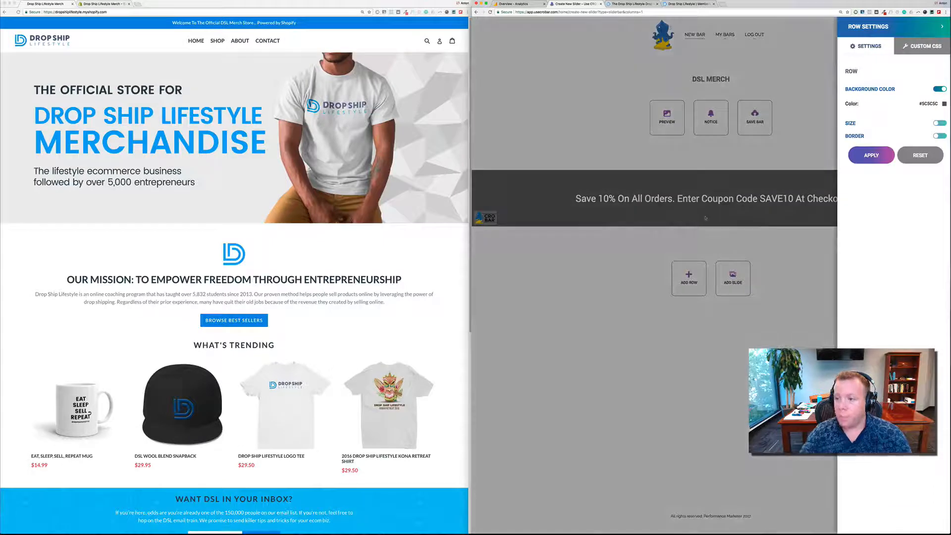
pyautogui.click(945, 104)
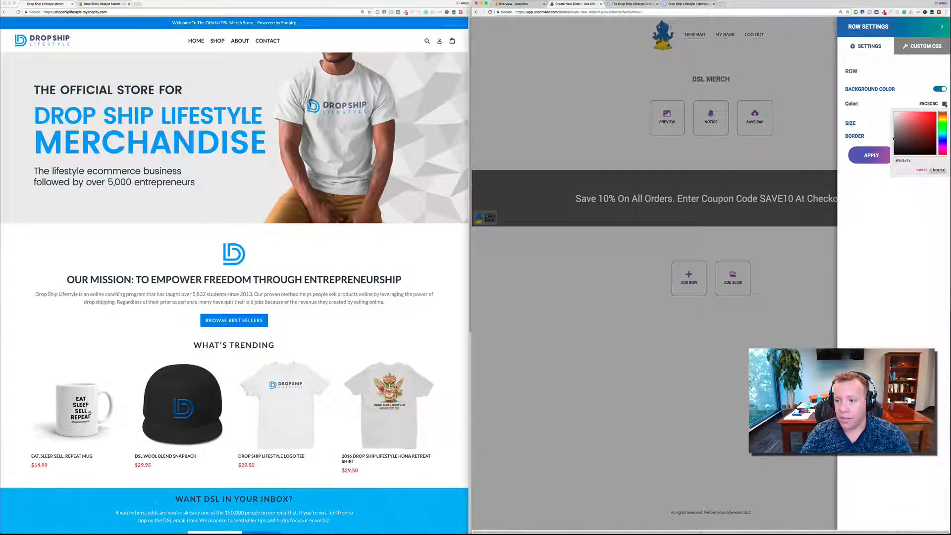
pyautogui.moveTo(942, 140); pyautogui.dragTo(935, 117)
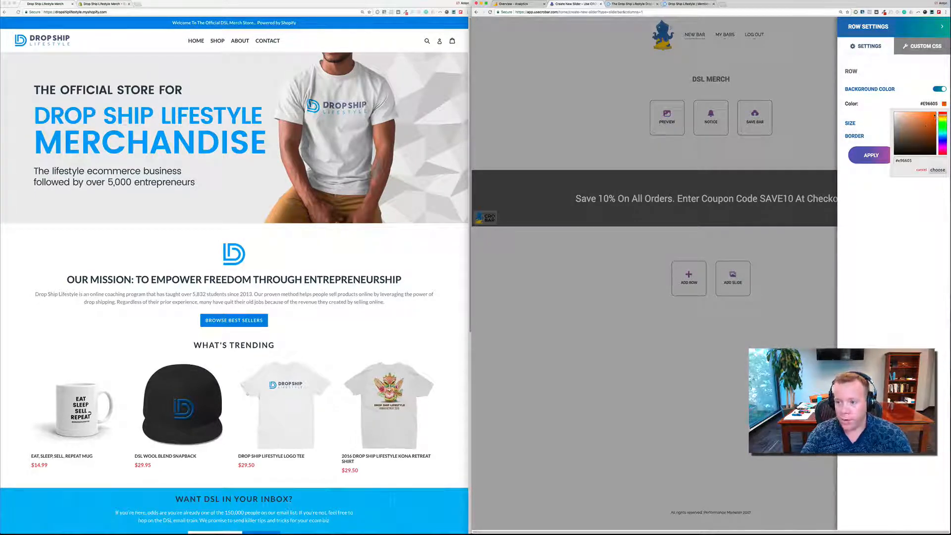
pyautogui.click(938, 170)
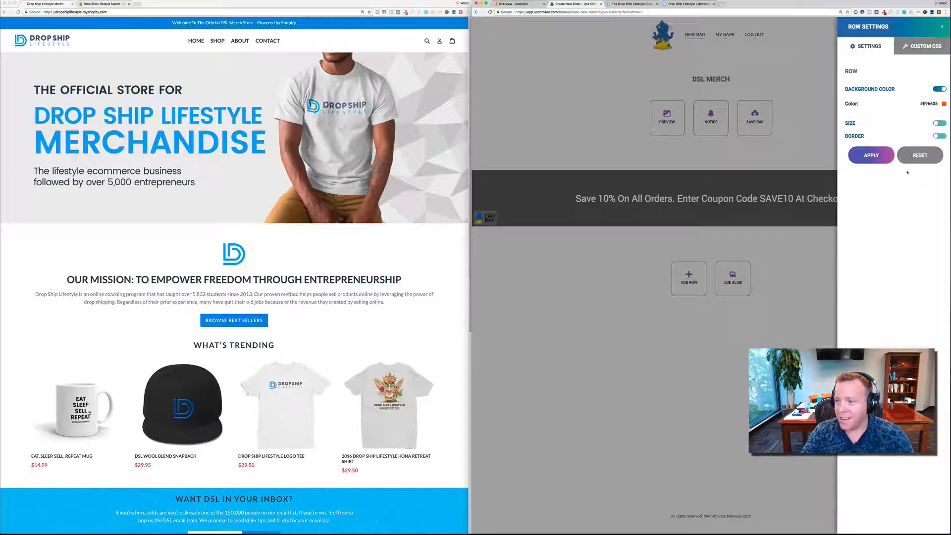
pyautogui.click(884, 156)
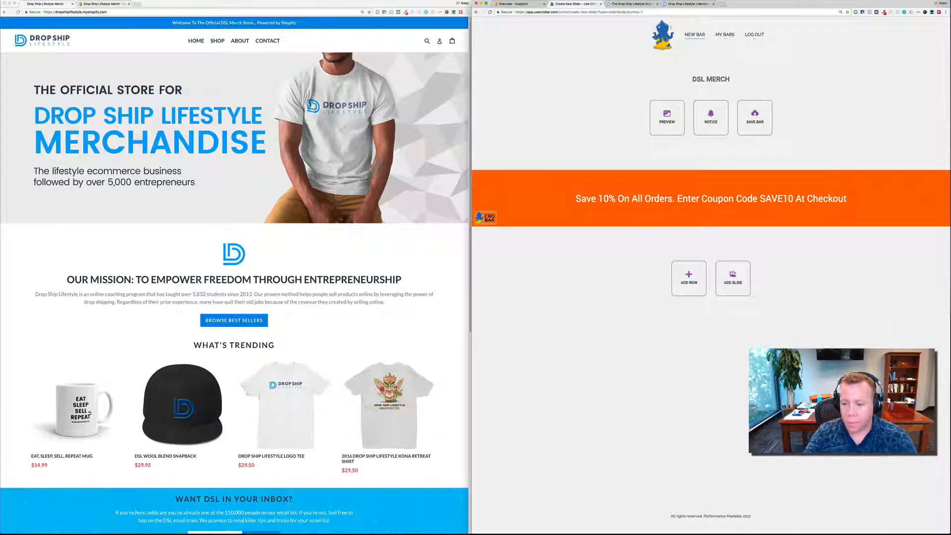
pyautogui.click(689, 275)
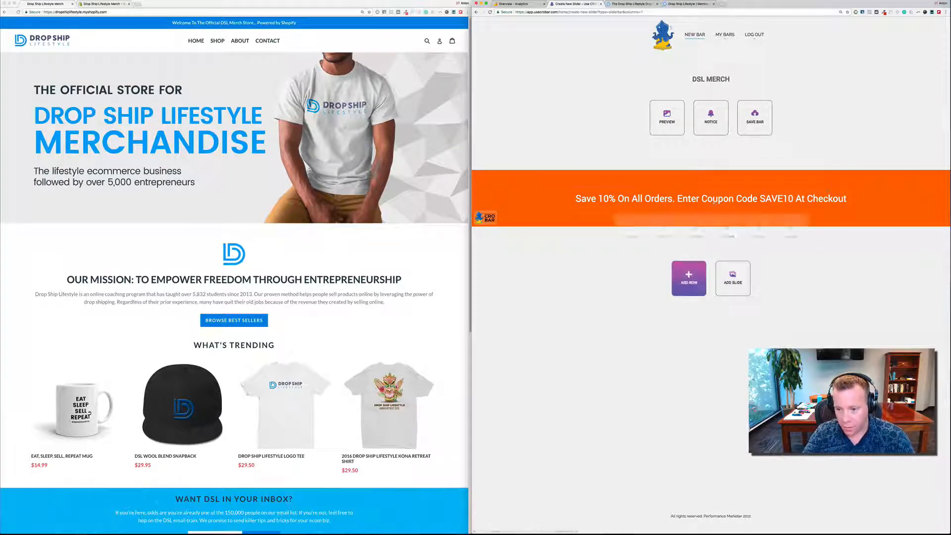
pyautogui.click(832, 259)
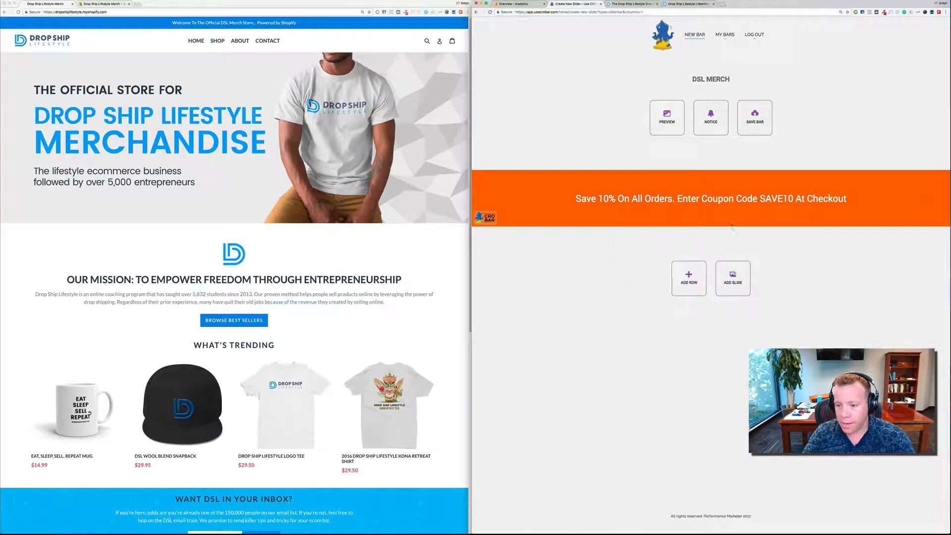
# - Add a solid black 7 px border all around the coupon message's row and apply it
pyautogui.click(707, 226)
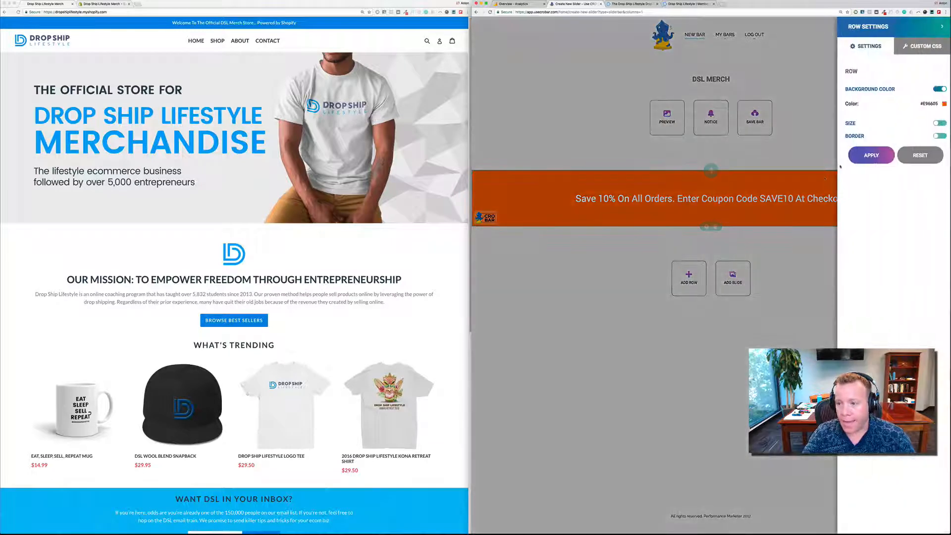
pyautogui.click(940, 136)
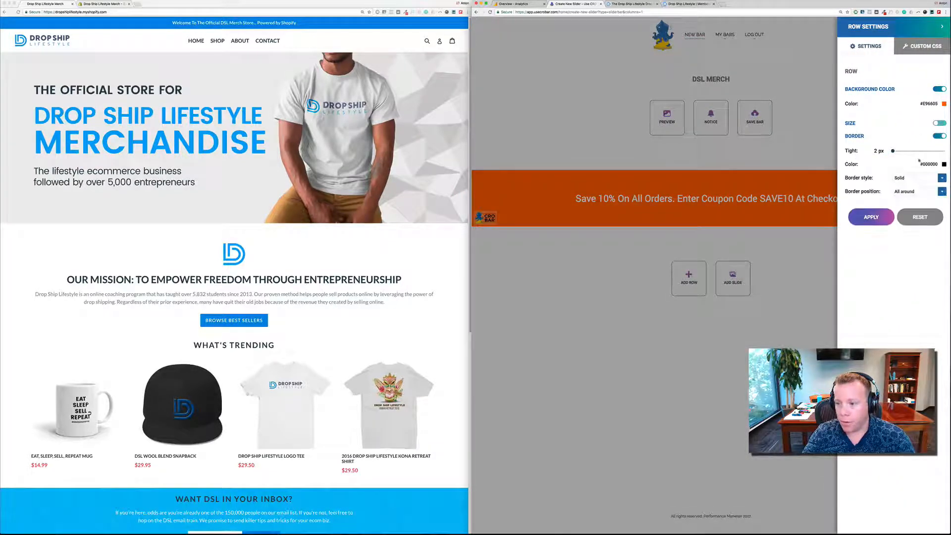
pyautogui.moveTo(893, 150); pyautogui.dragTo(894, 151)
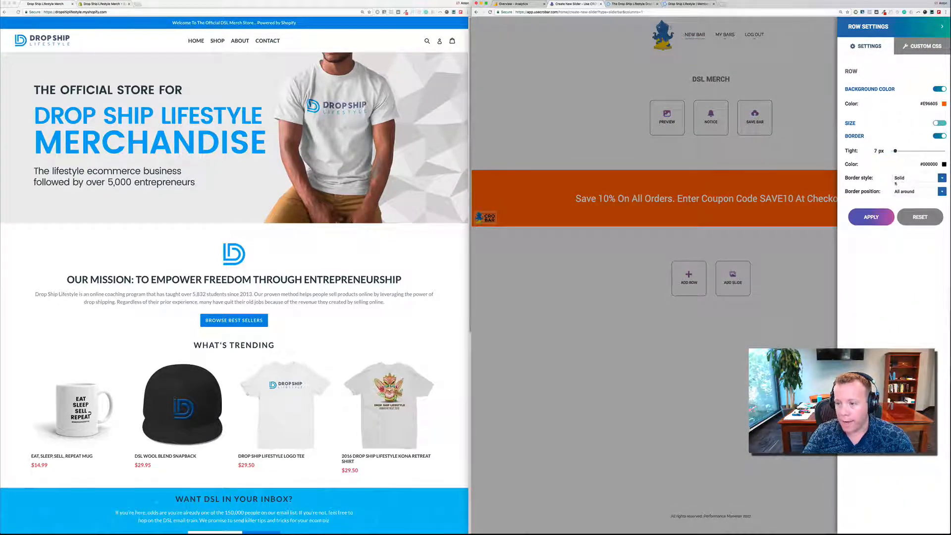
pyautogui.click(871, 217)
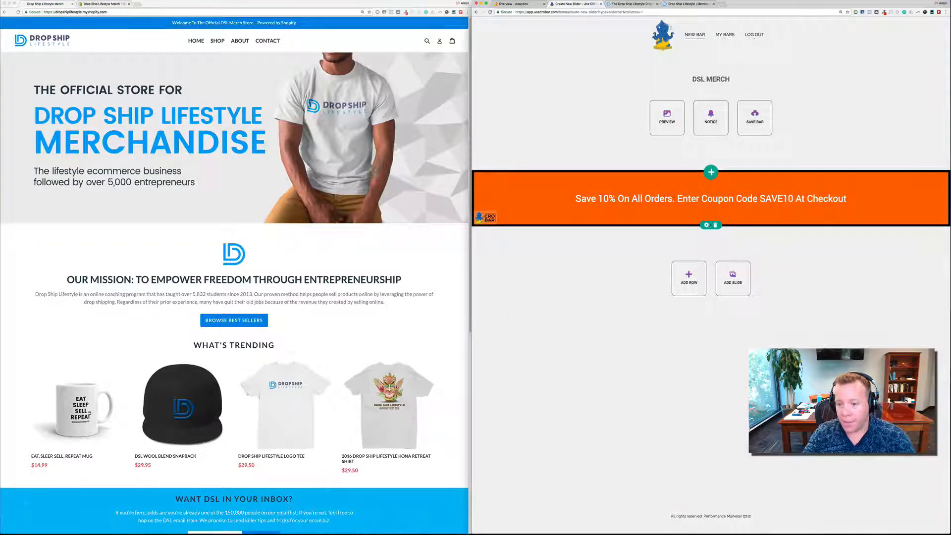
# - Reduce the row's border thickness to 3 px, keep the Solid style, and apply the change
pyautogui.click(707, 225)
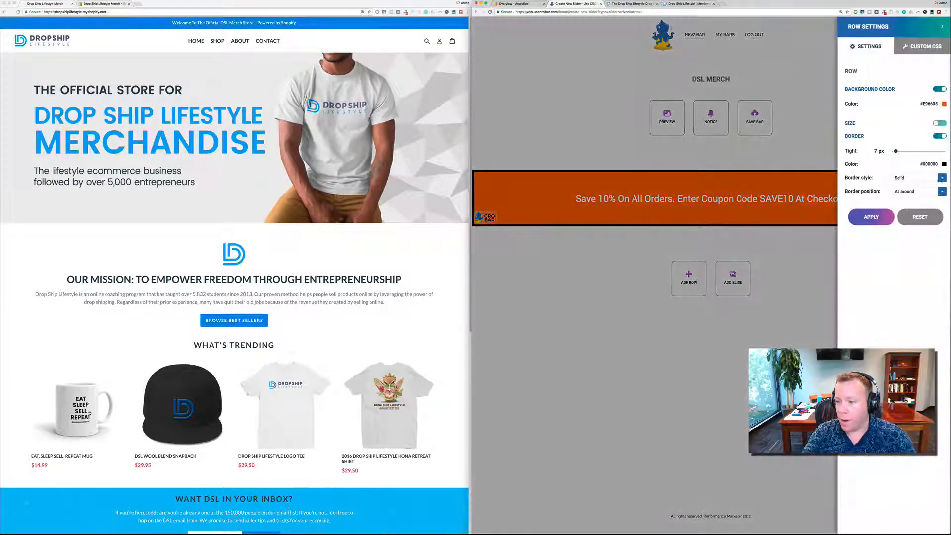
pyautogui.click(941, 178)
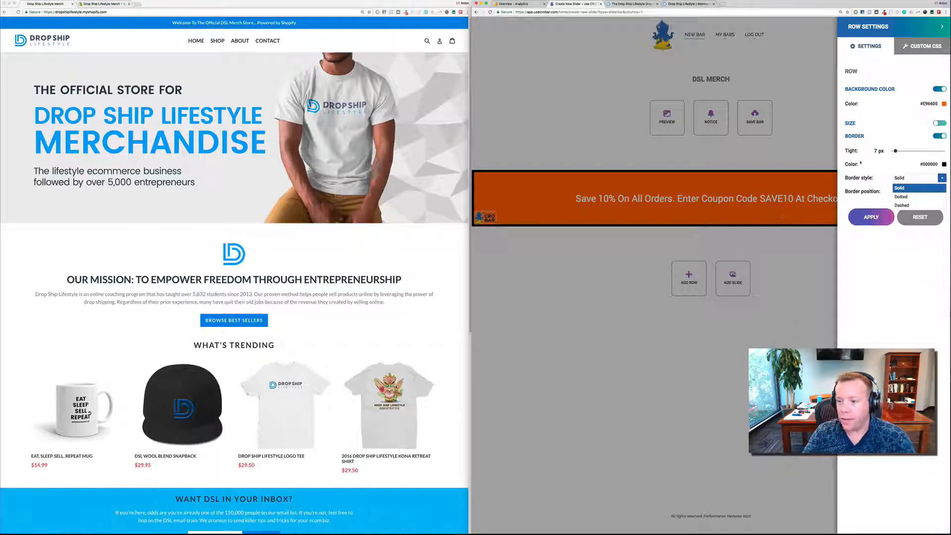
pyautogui.moveTo(895, 151); pyautogui.dragTo(893, 151)
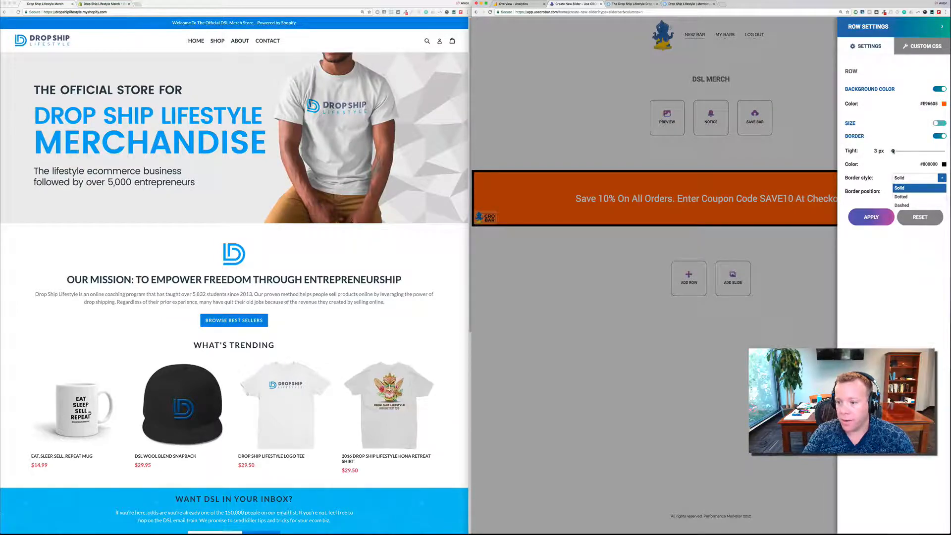
pyautogui.click(871, 219)
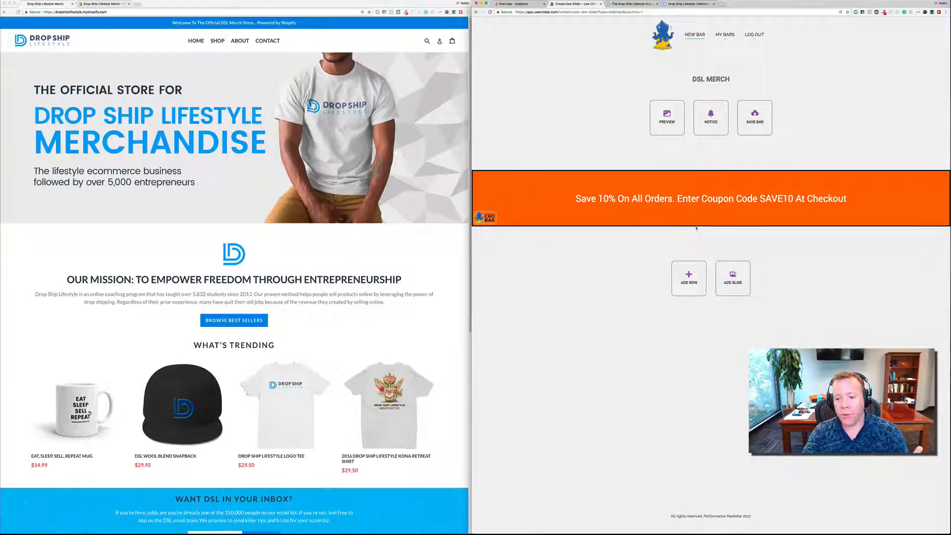
# - Enable custom sizing for the coupon row with a 55 px height and 10 px padding and apply it
pyautogui.click(706, 226)
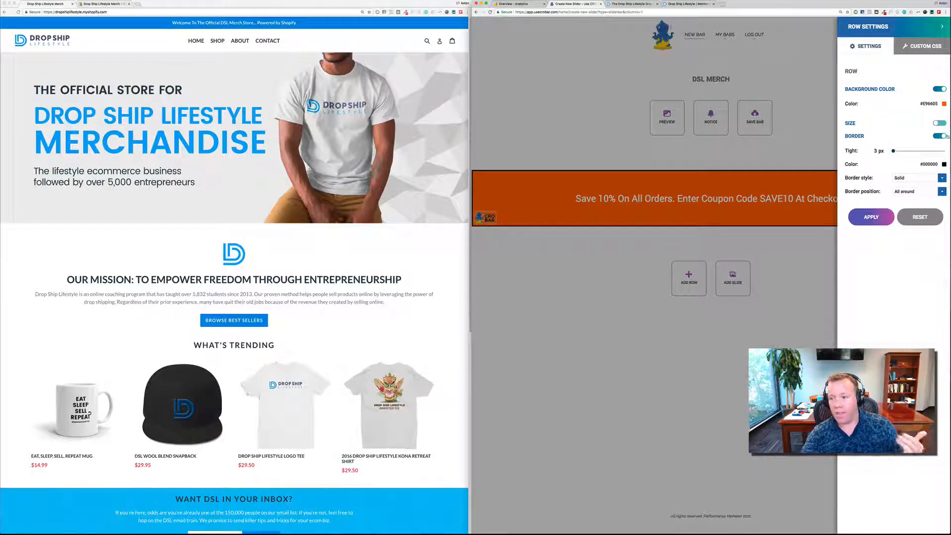
pyautogui.click(938, 125)
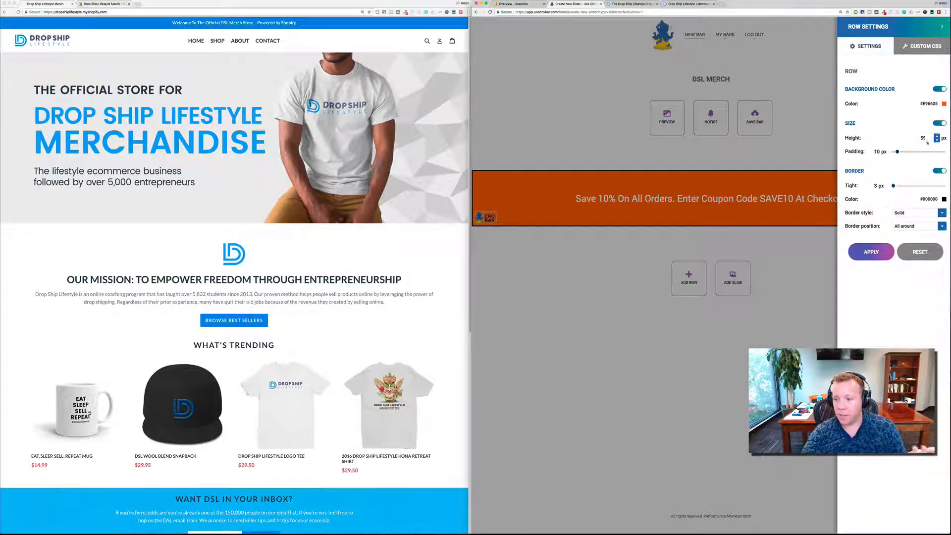
pyautogui.click(885, 252)
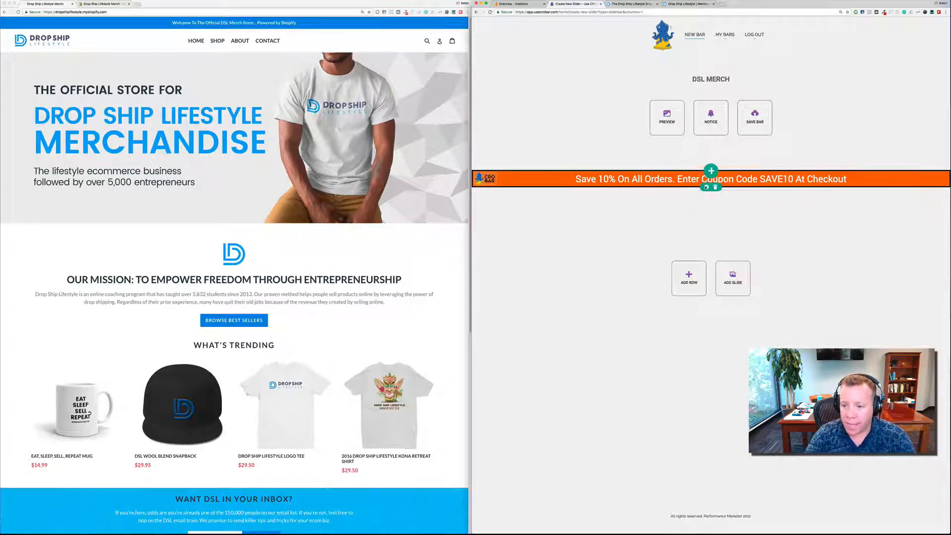
# - Set the coupon row's height to 70 px and apply the change
pyautogui.click(706, 187)
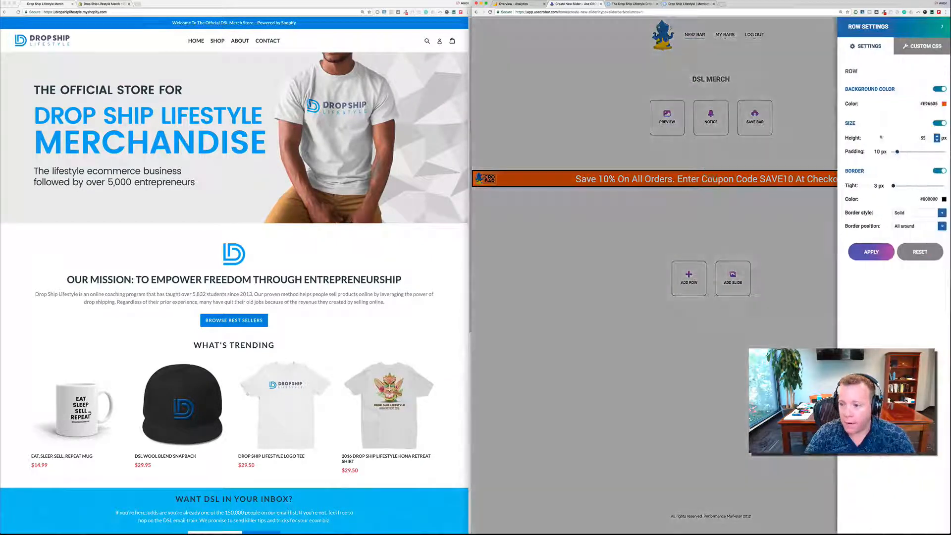
pyautogui.doubleClick(923, 138)
pyautogui.write('70')
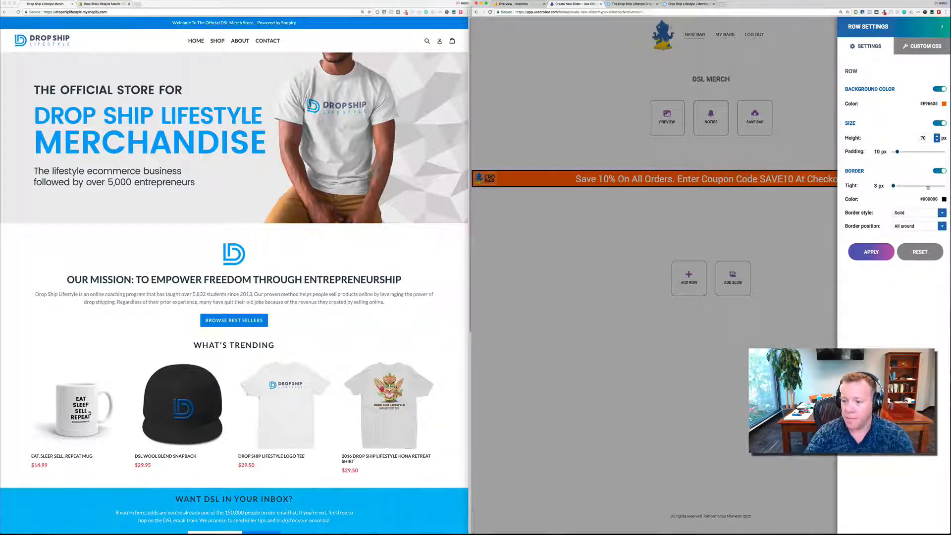
pyautogui.click(887, 254)
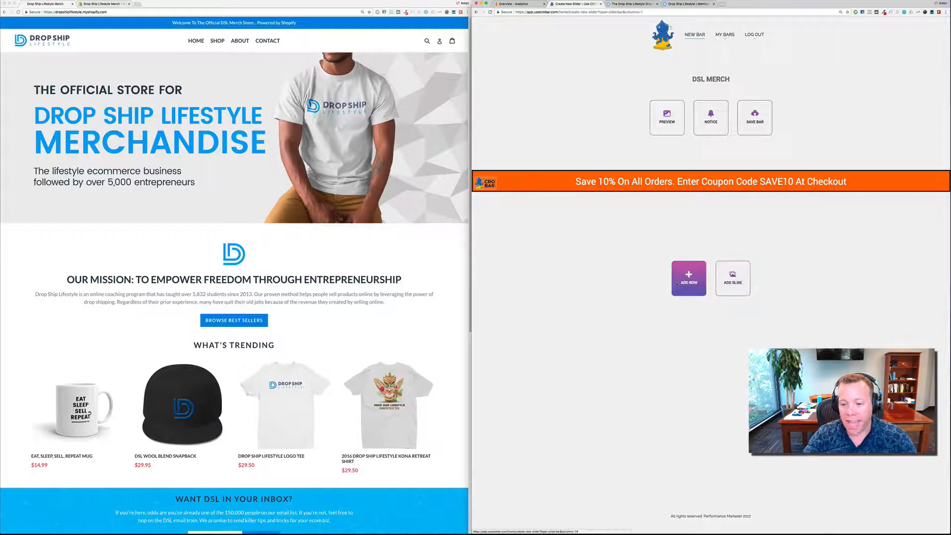
# - Add a two-column row and a four-column row below the coupon message
pyautogui.click(683, 282)
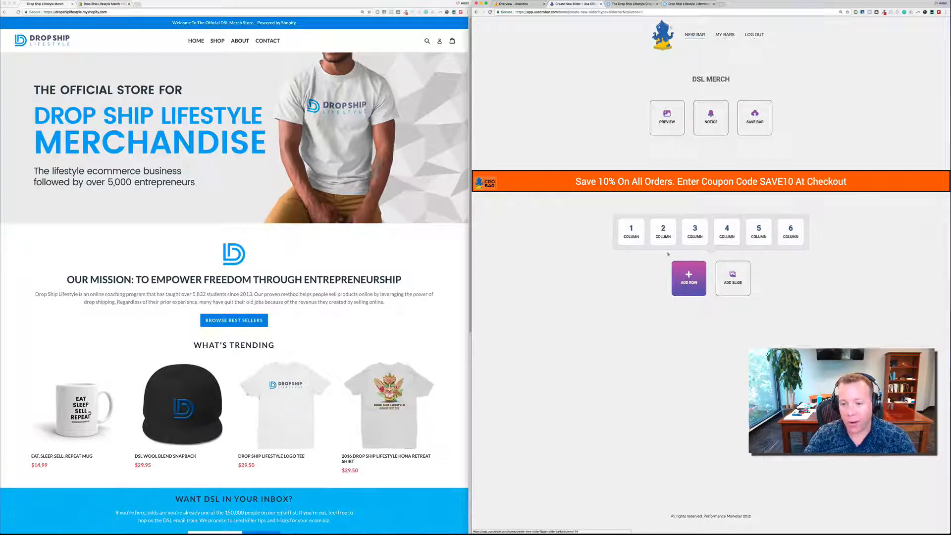
pyautogui.click(663, 231)
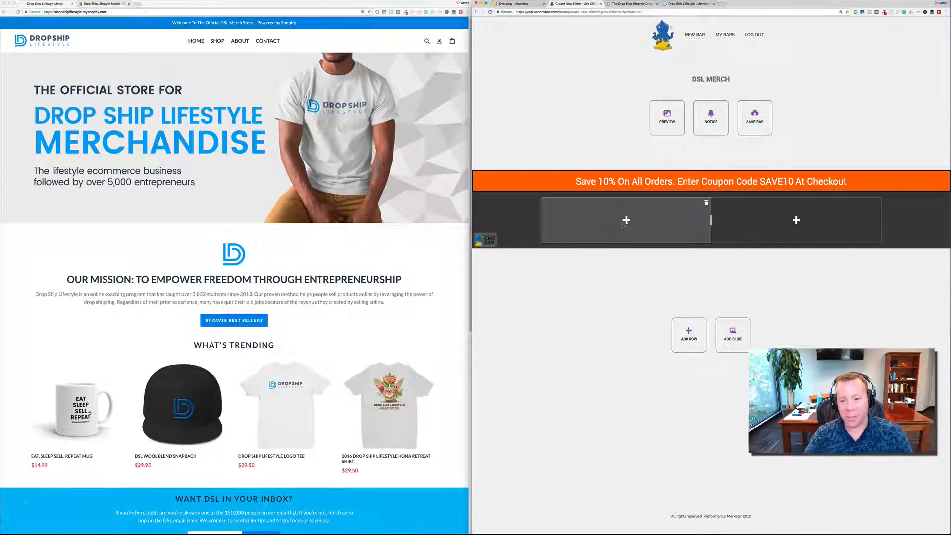
pyautogui.click(689, 334)
pyautogui.click(726, 287)
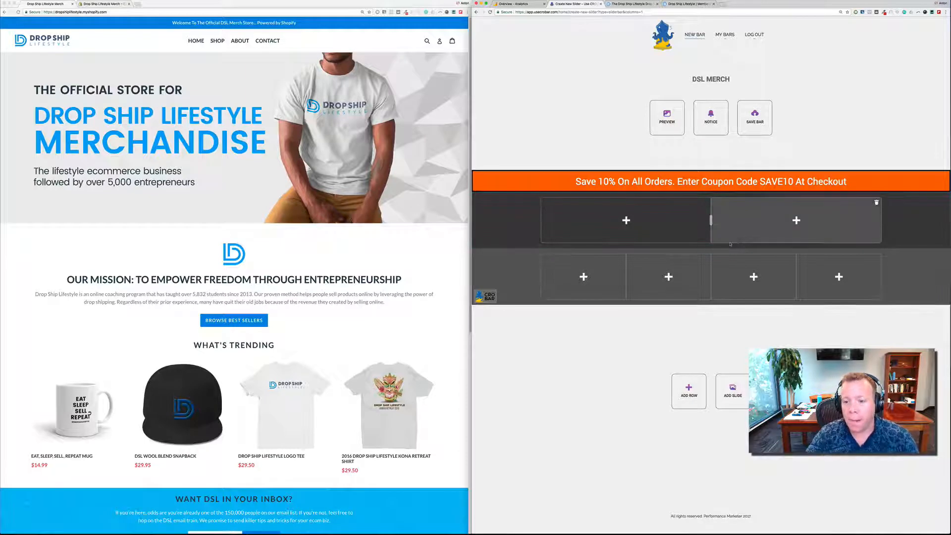
# - Delete the empty two-column and four-column rows from the bar
pyautogui.moveTo(722, 248)
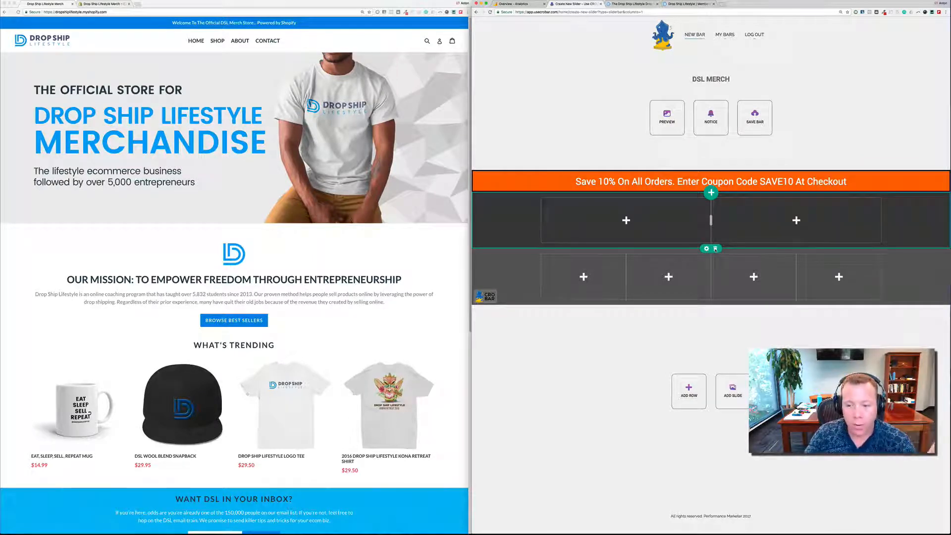
pyautogui.click(715, 249)
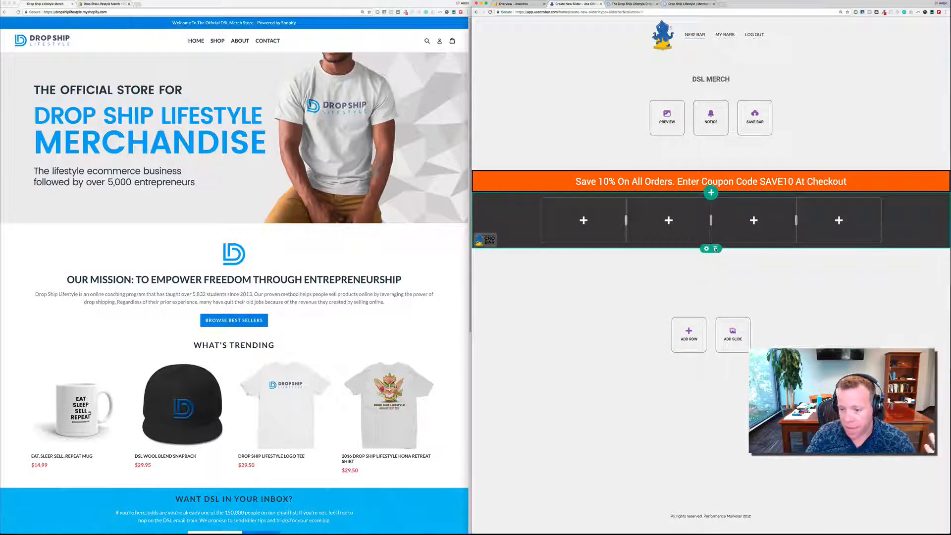
pyautogui.click(715, 249)
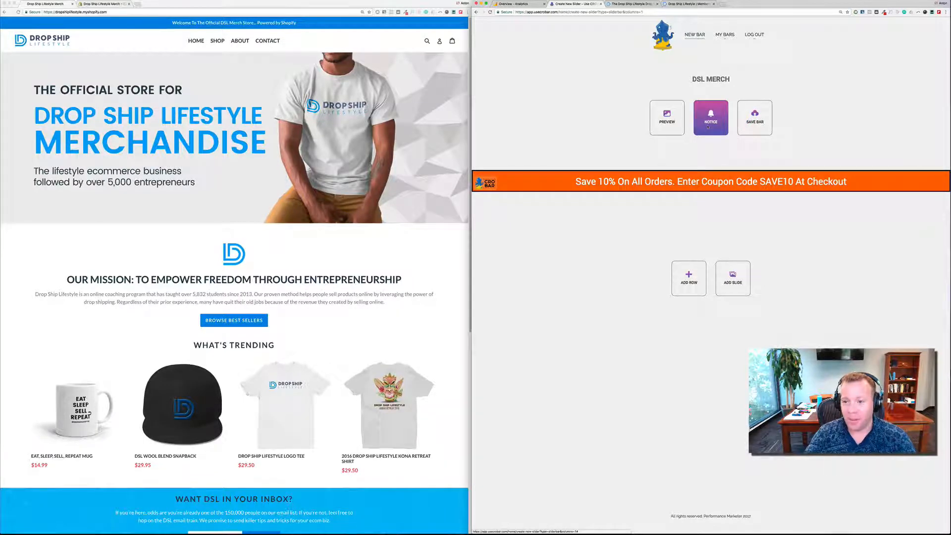
# - Browse the bar's notification bell images and choose the tilted orange bell
pyautogui.click(708, 128)
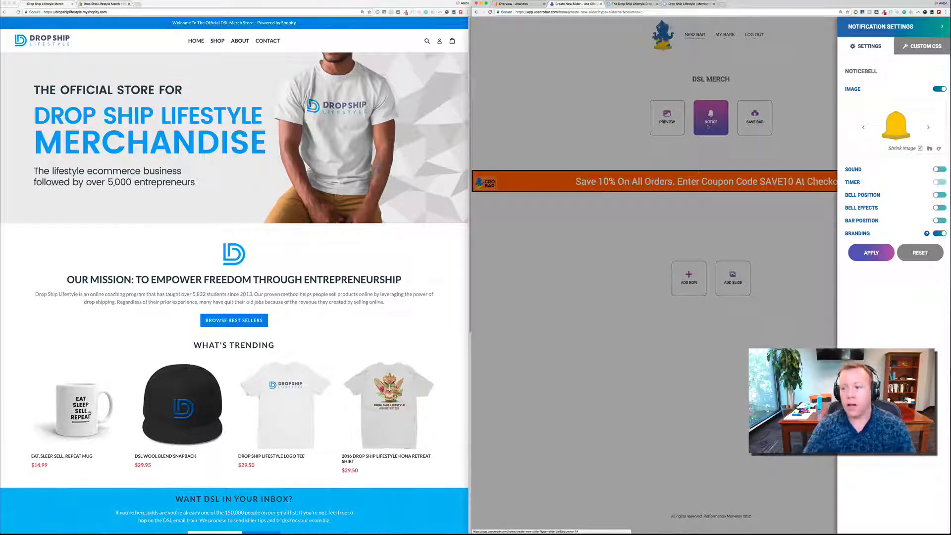
pyautogui.click(929, 129)
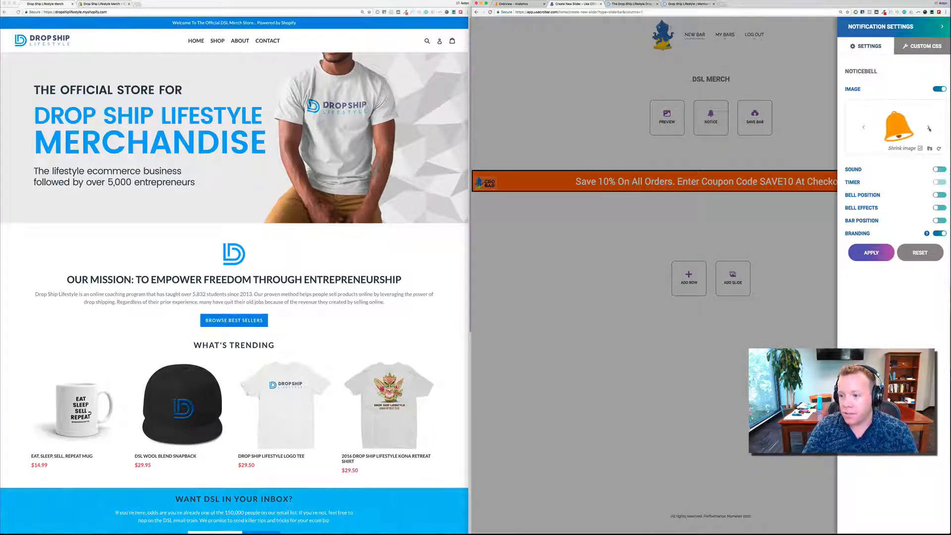
pyautogui.click(929, 129)
pyautogui.click(928, 128)
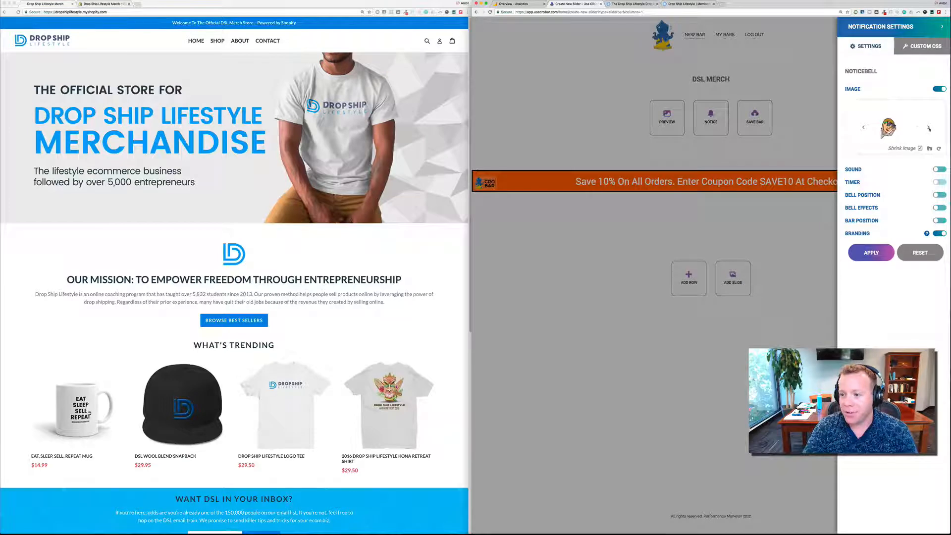
pyautogui.click(863, 127)
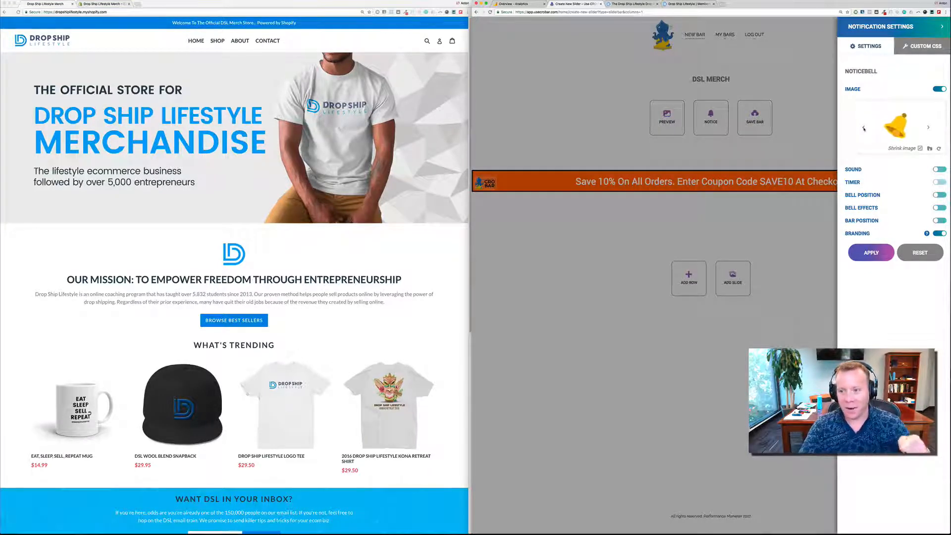
pyautogui.click(864, 128)
pyautogui.click(864, 128)
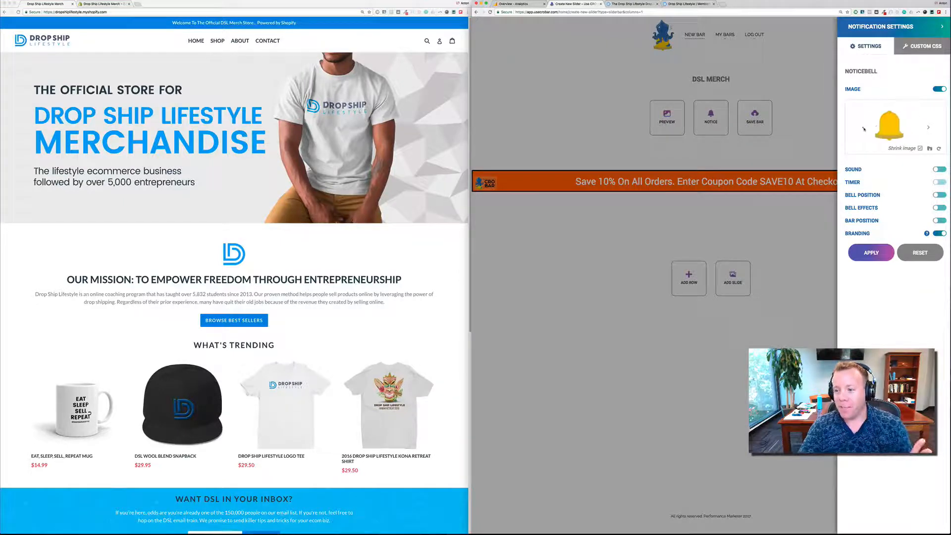
pyautogui.click(929, 127)
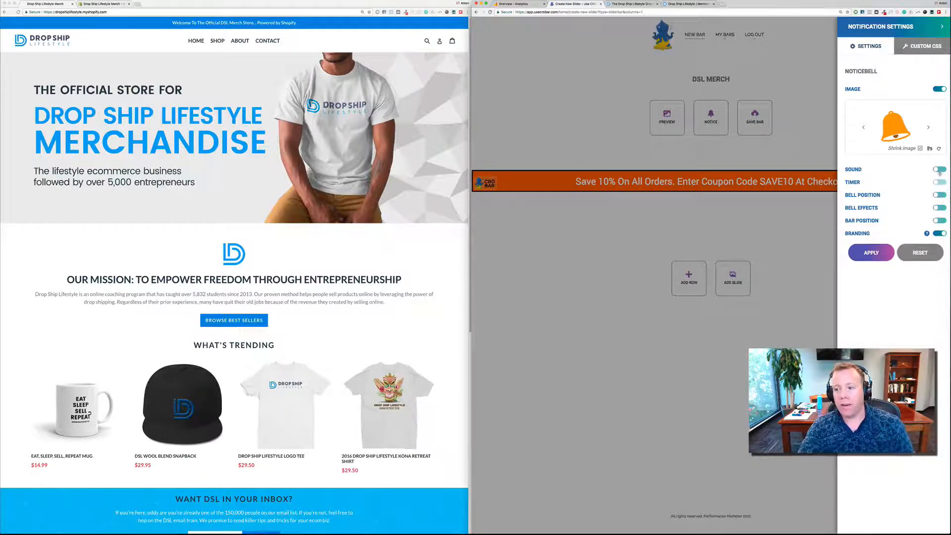
# - Enable the notification sound with the default bell ring and a timer that repeats it every 60 seconds
pyautogui.click(939, 170)
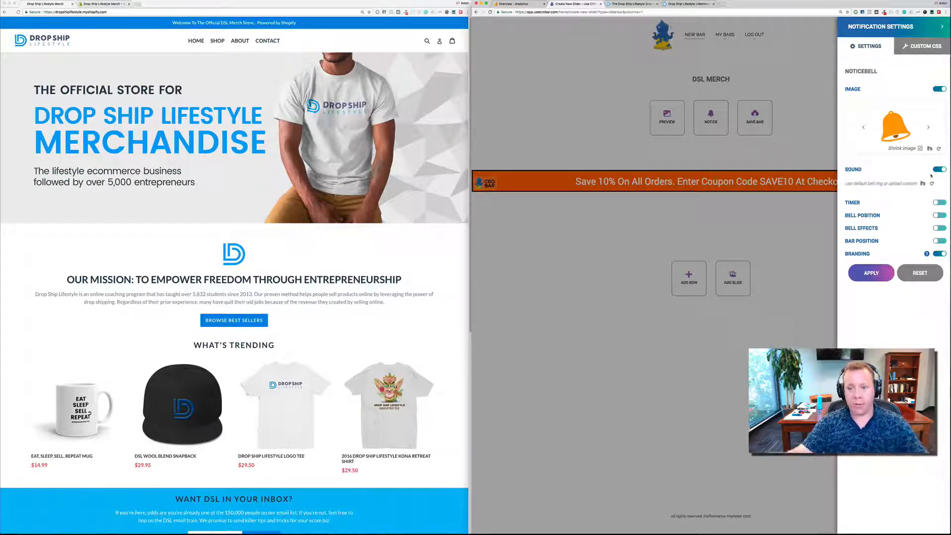
pyautogui.click(941, 202)
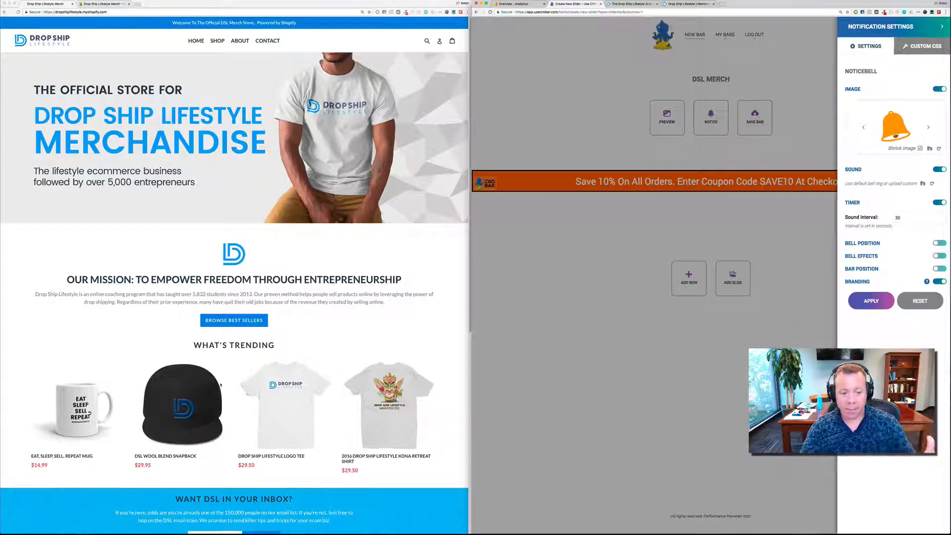
pyautogui.scroll(-3, 221, 384)
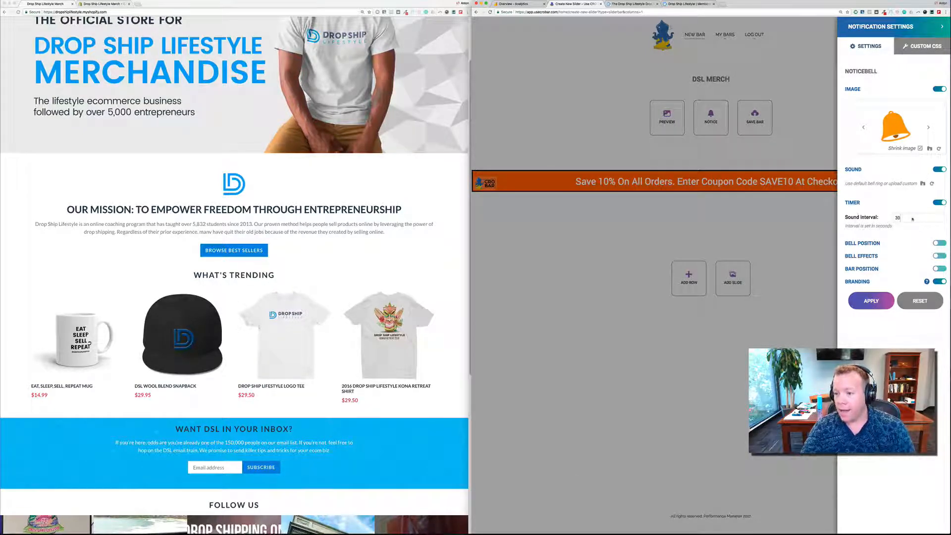
pyautogui.write('60')
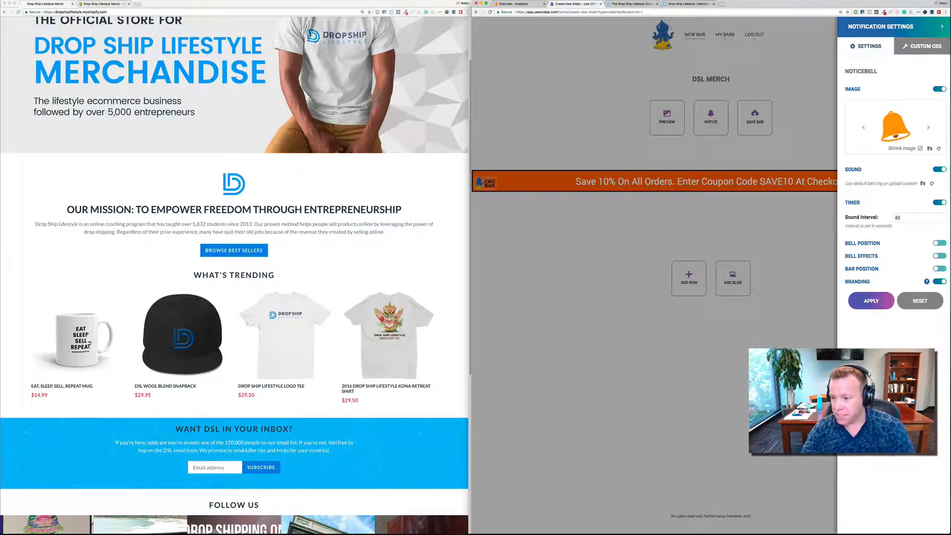
# - Enable the bell position at Right Bottom, bell effects with No effect, and the bar position at Top, and close the notification settings
pyautogui.click(937, 243)
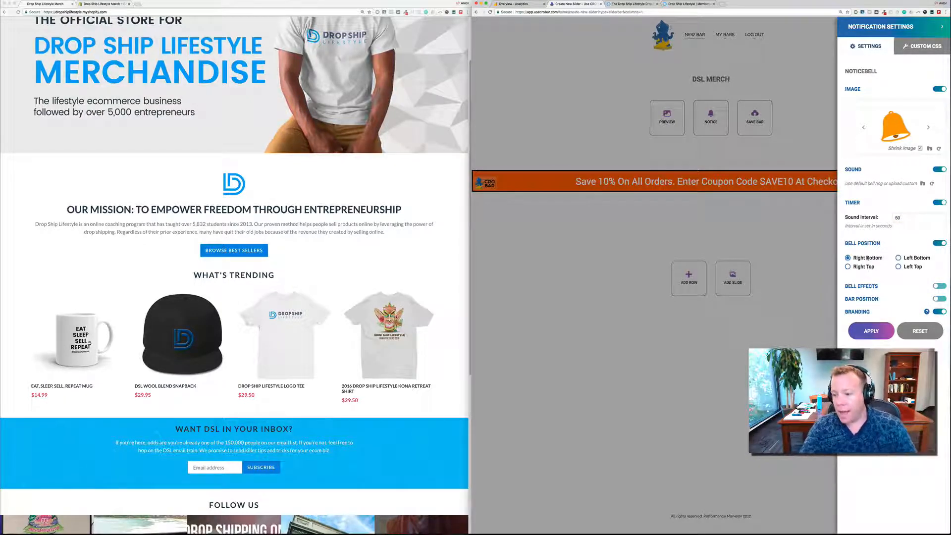
pyautogui.click(938, 287)
pyautogui.click(918, 301)
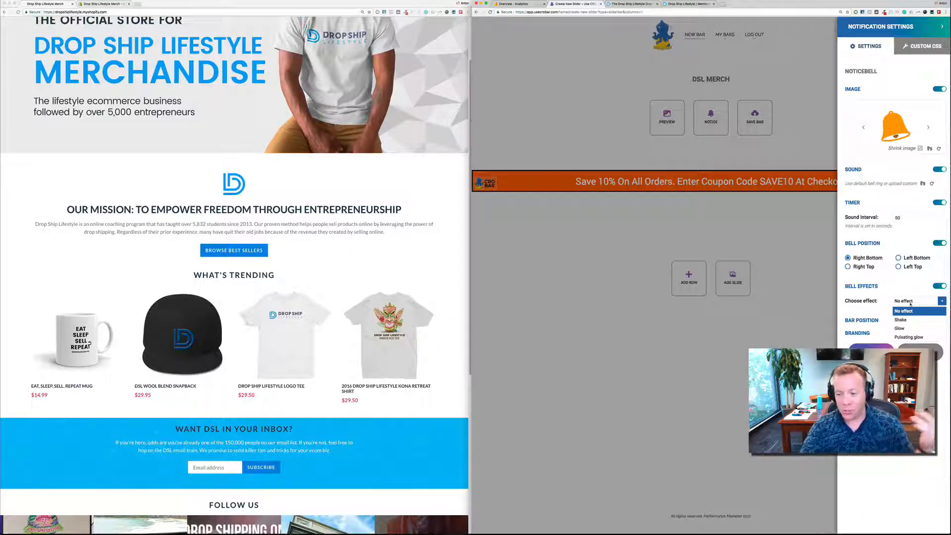
pyautogui.click(897, 305)
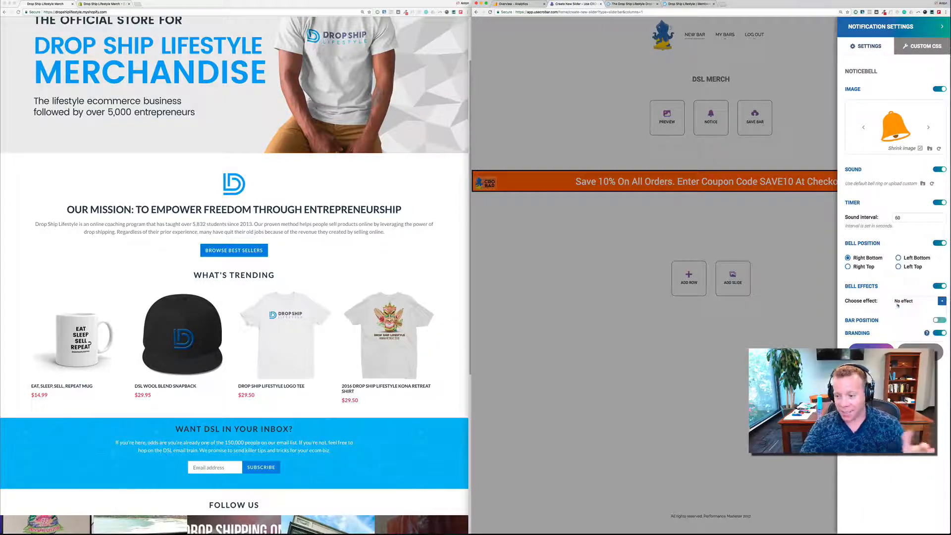
pyautogui.click(938, 320)
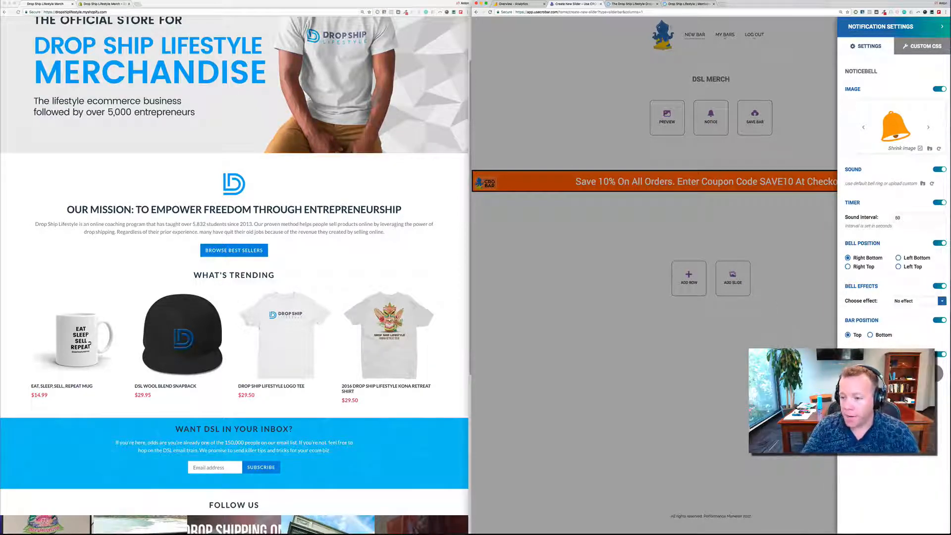
pyautogui.click(802, 357)
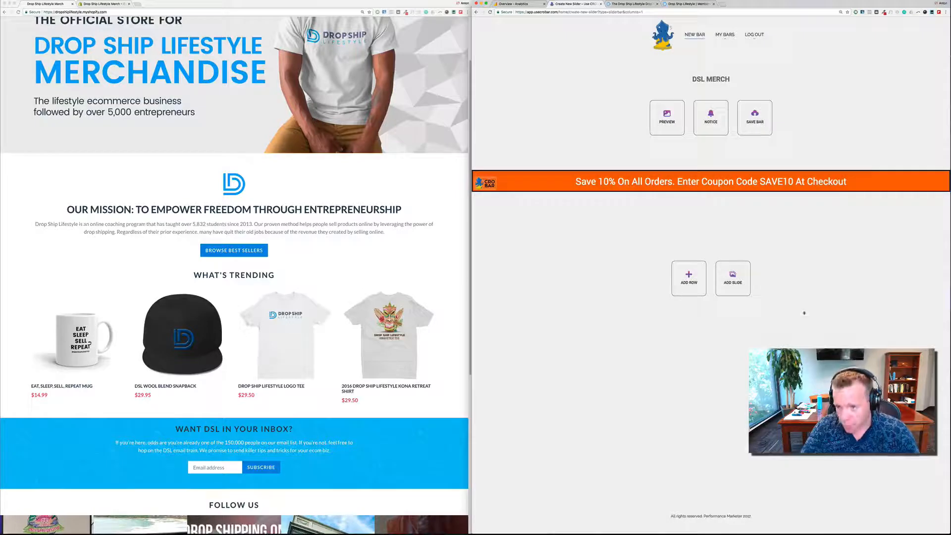
# - Preview the DSL MERCH bar on the store's URL, dropshiplifestyle.myshopify.com, and close the preview
pyautogui.moveTo(721, 183)
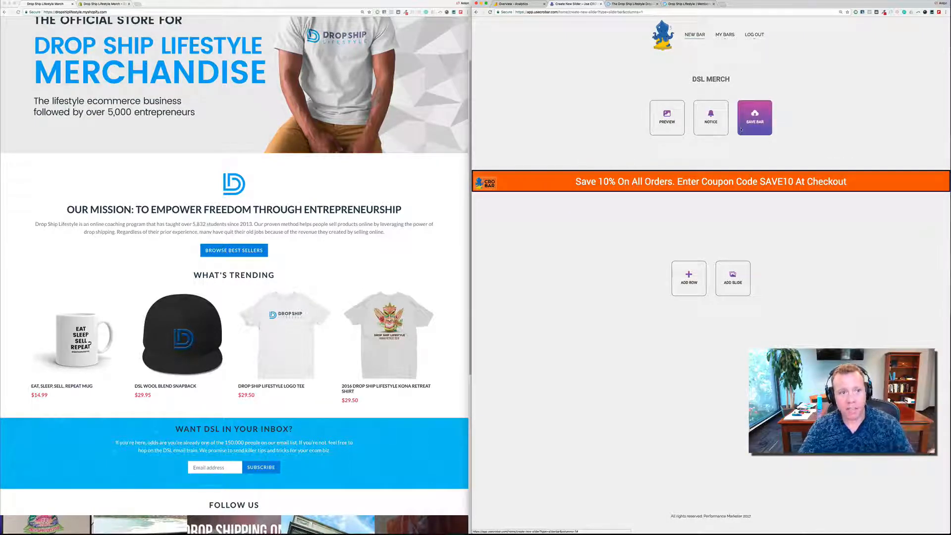
pyautogui.scroll(3, 159, 130)
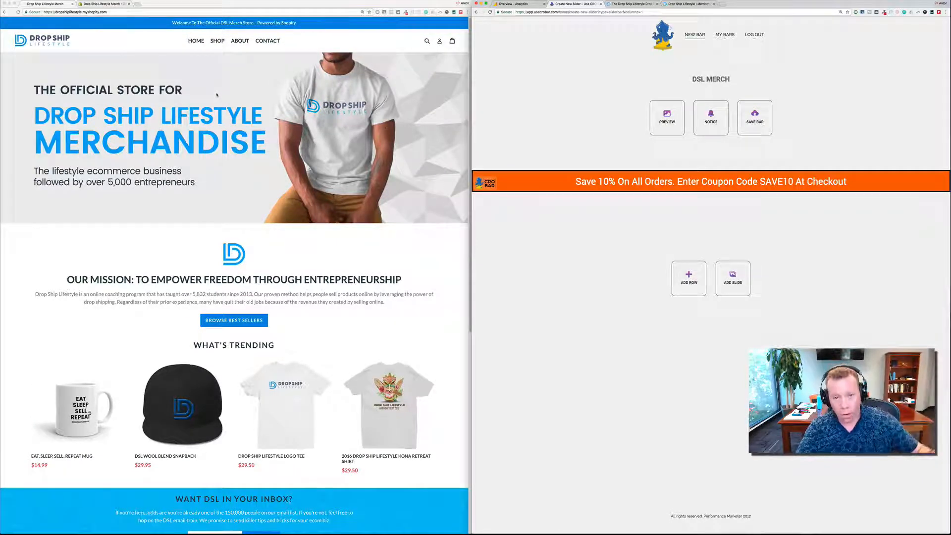
pyautogui.click(659, 113)
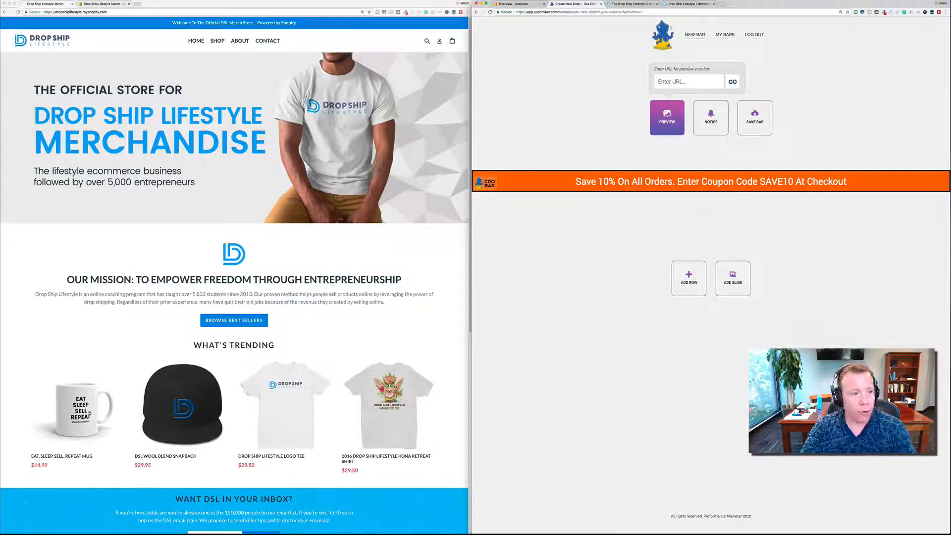
pyautogui.click(187, 5)
pyautogui.click(185, 12)
pyautogui.press('super+c')
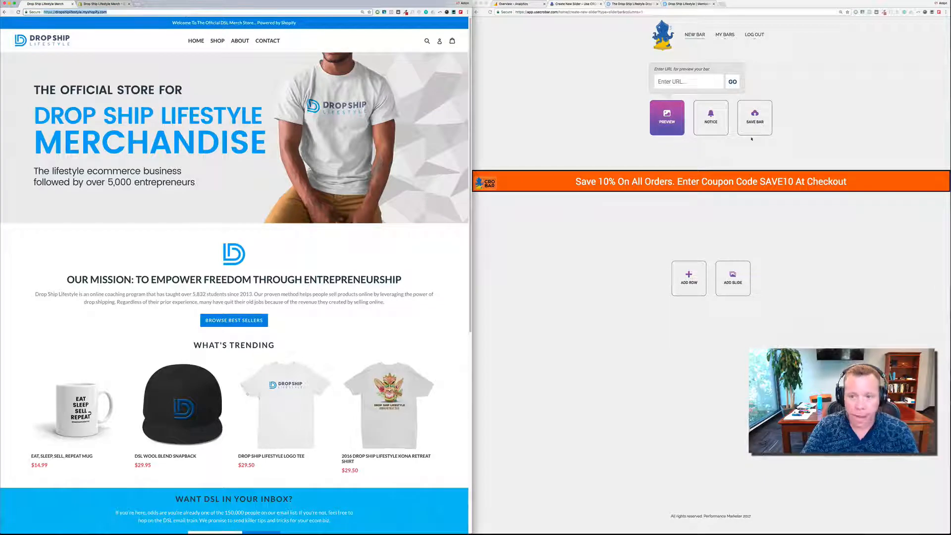
pyautogui.click(692, 81)
pyautogui.press('super+v')
pyautogui.click(732, 82)
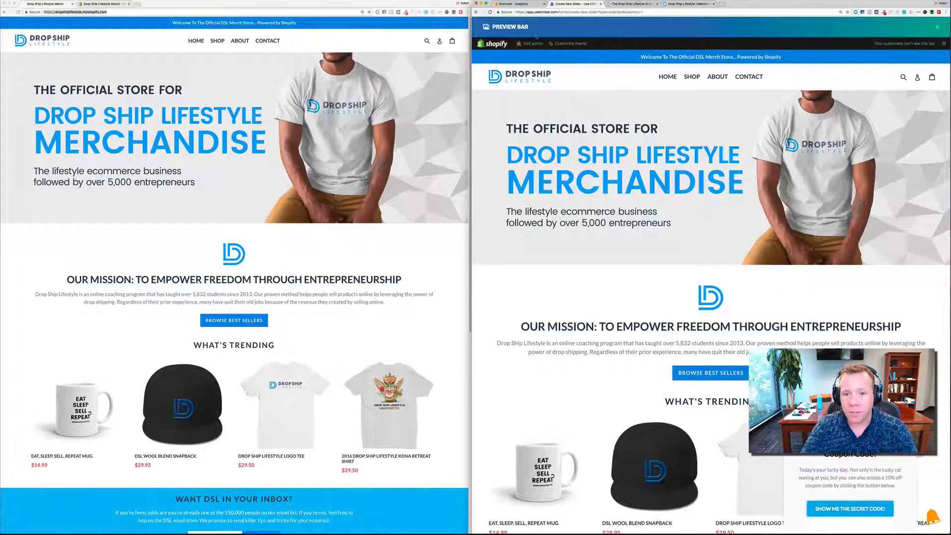
pyautogui.click(937, 27)
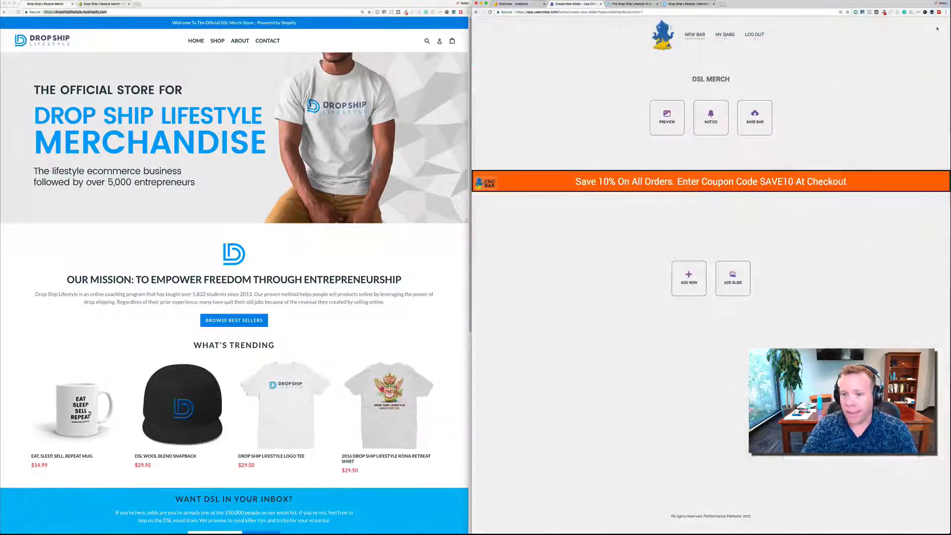
# - Set the notification bell position to Left Bottom and save the bar
pyautogui.click(711, 118)
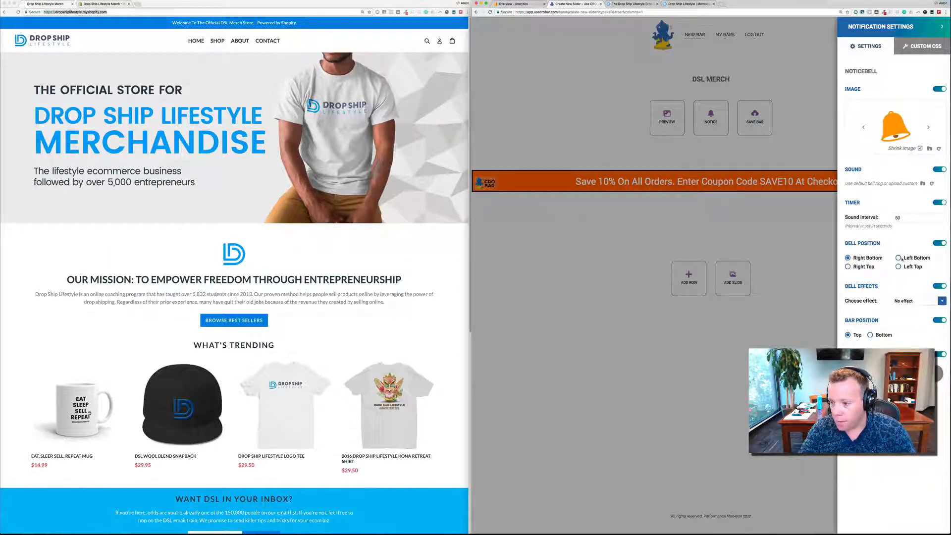
pyautogui.click(898, 258)
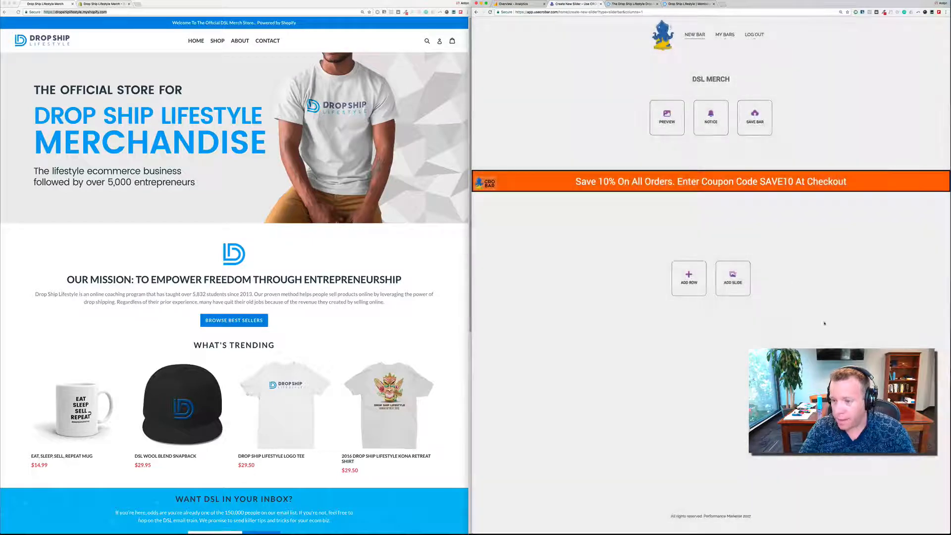
pyautogui.click(754, 123)
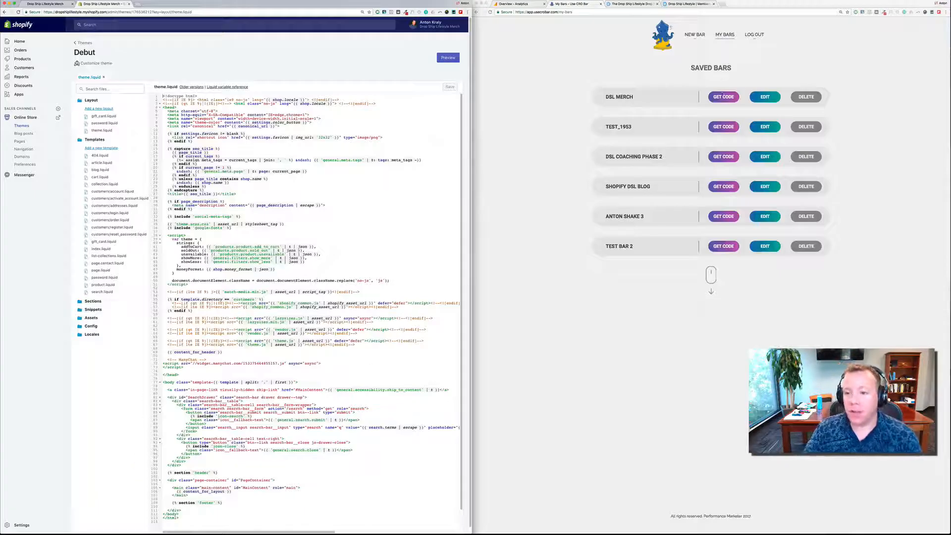
# - Copy the DSL MERCH bar's script code, paste it just before the closing head tag in Shopify's theme.liquid, and save the file
pyautogui.click(724, 96)
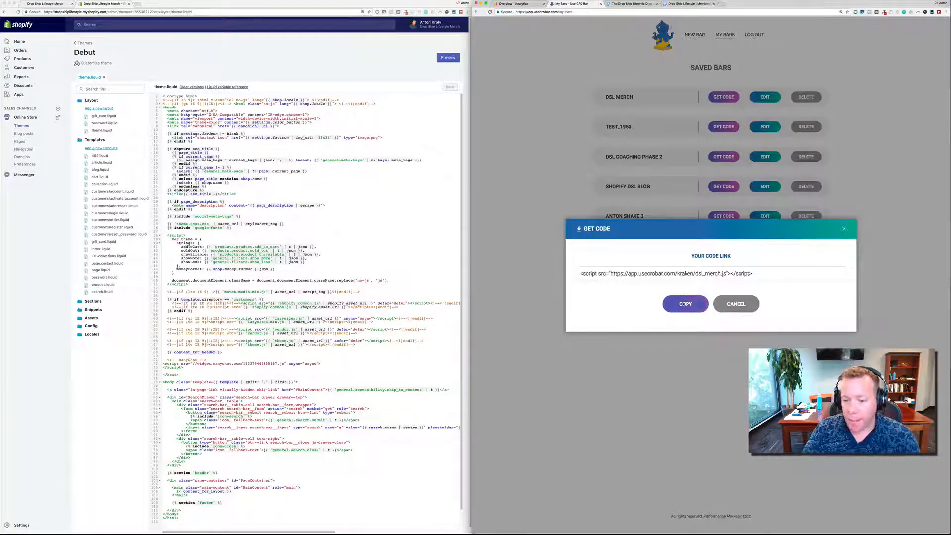
pyautogui.click(683, 304)
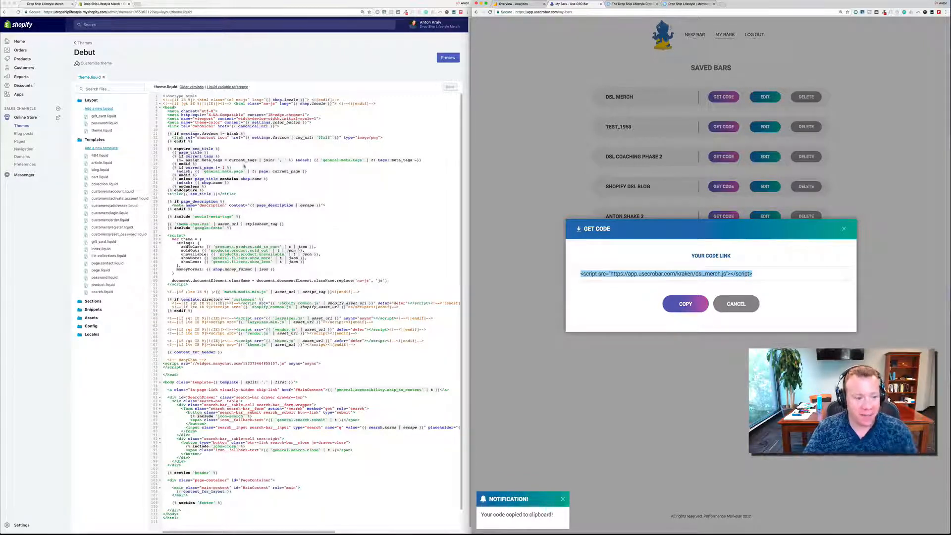
pyautogui.click(218, 374)
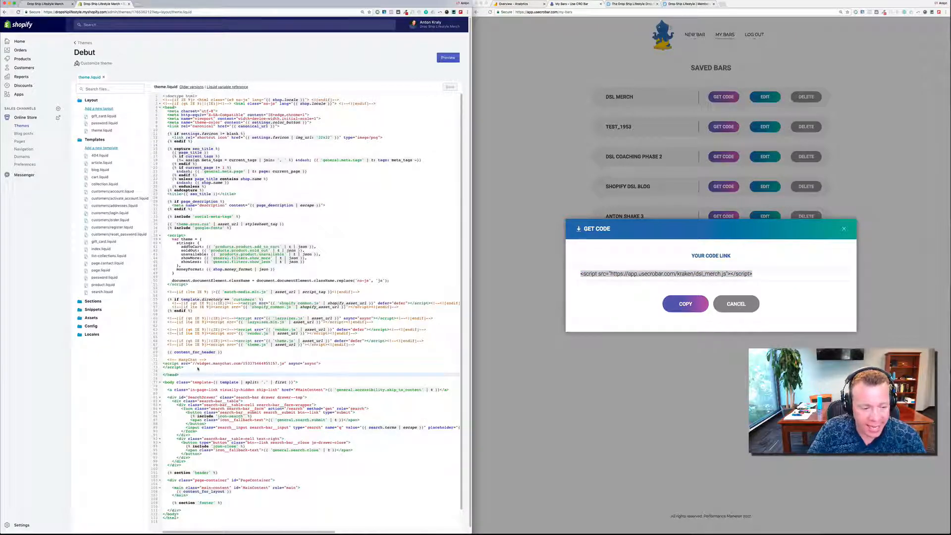
pyautogui.click(198, 369)
pyautogui.click(196, 371)
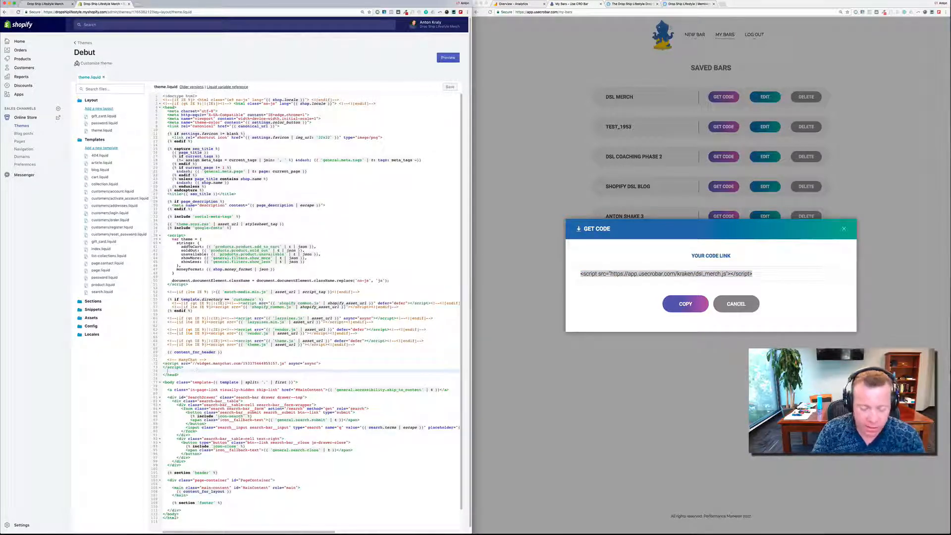
pyautogui.press('BackSpace')
pyautogui.press('super+v')
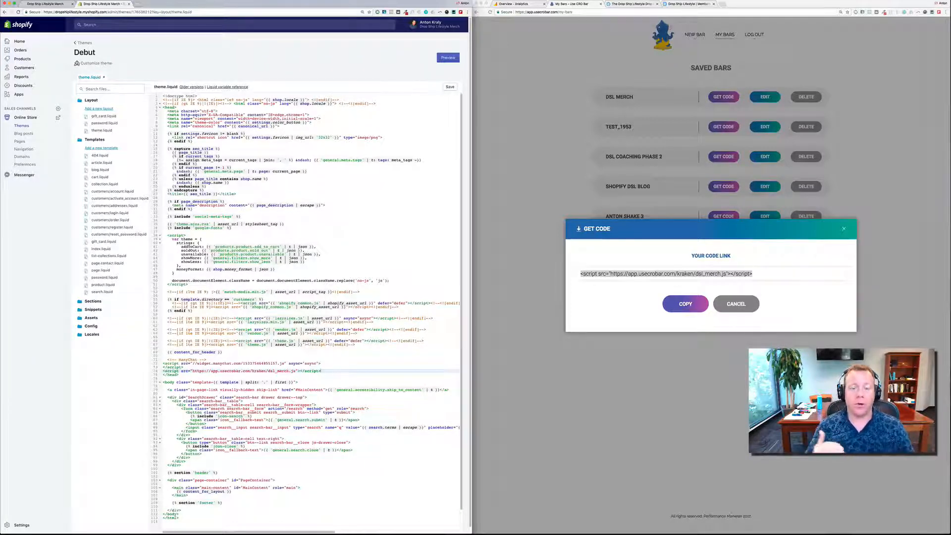
pyautogui.click(450, 87)
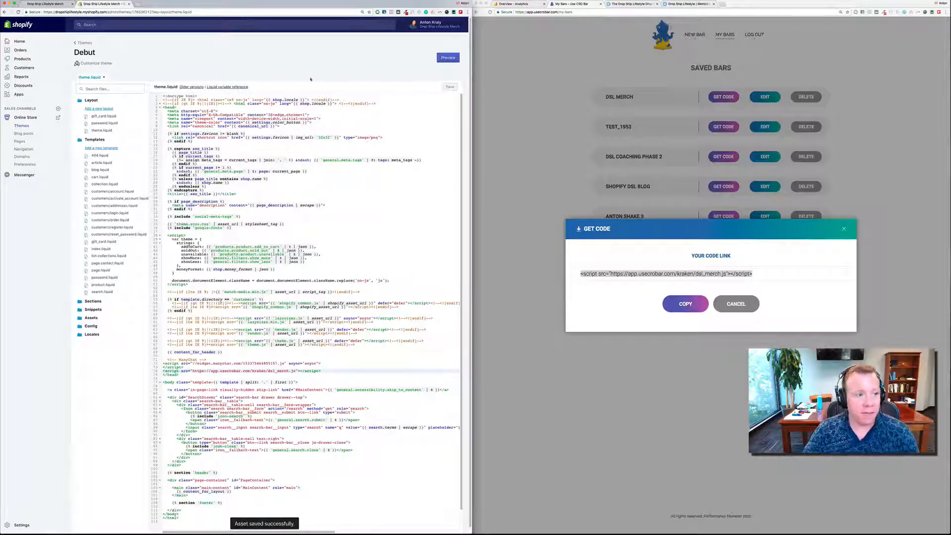
# - Reload the live storefront, check the coupon bar and bell on the page, and close the storefront page
pyautogui.click(46, 4)
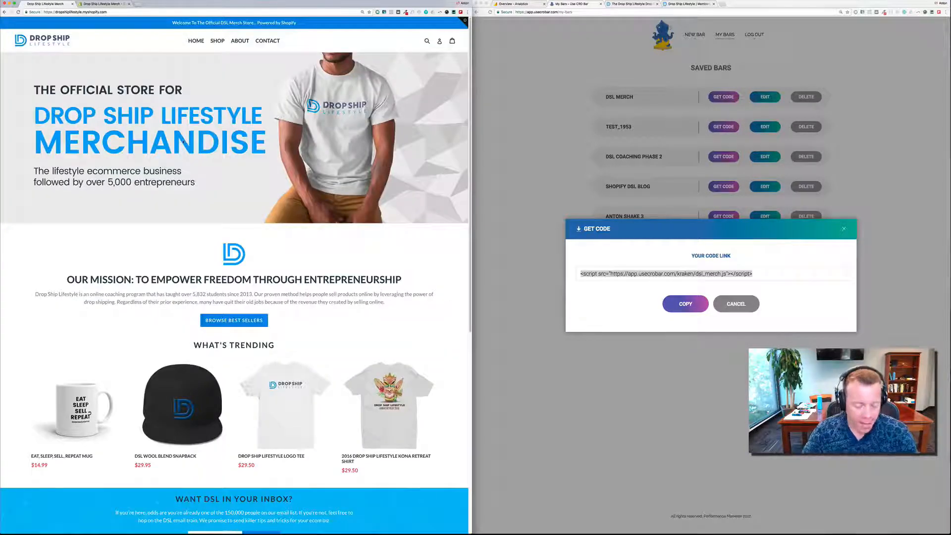
pyautogui.press('super+r')
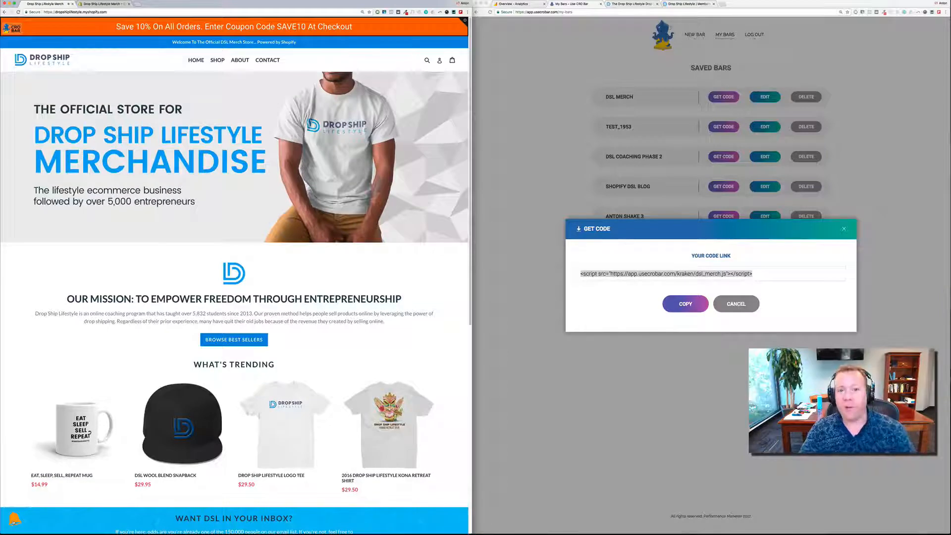
pyautogui.scroll(-2, 88, 451)
pyautogui.scroll(2, 88, 451)
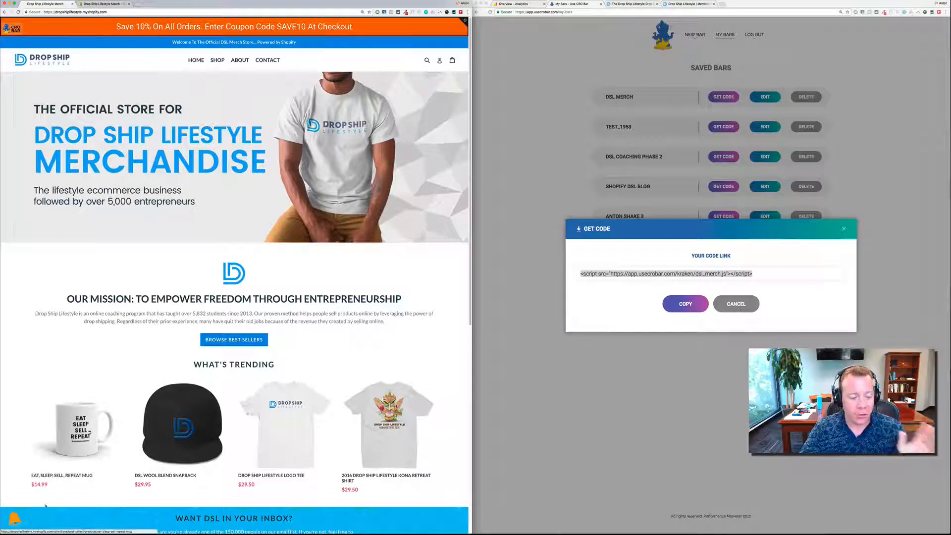
pyautogui.scroll(-1, 17, 520)
pyautogui.scroll(1, 17, 520)
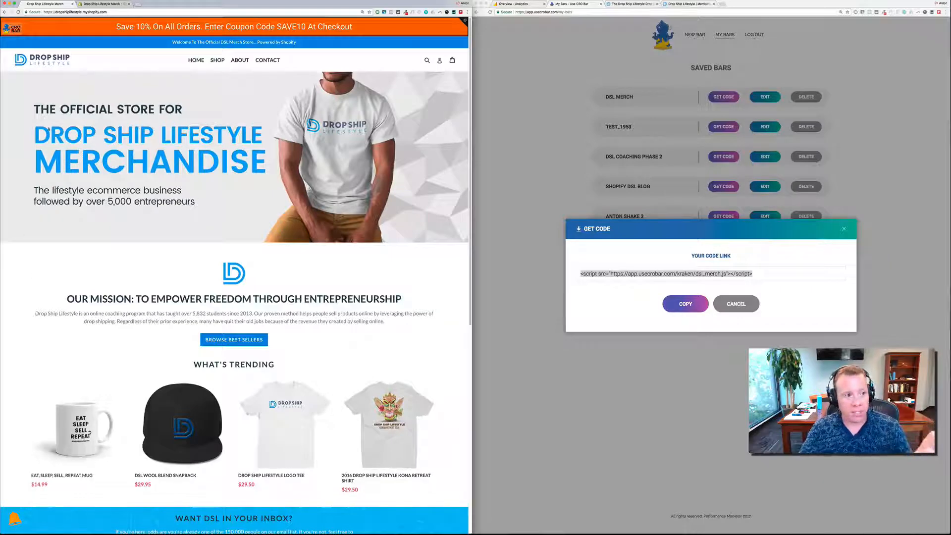
pyautogui.click(71, 4)
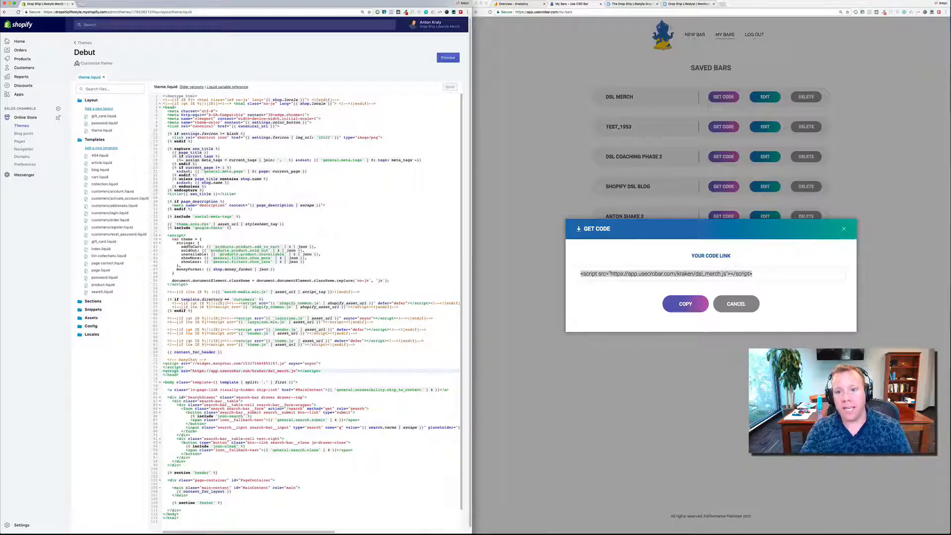
# - Examine the Shopify notification icon on the Drop Ship Lifestyle blog's home page and its article The Truth About Drop Shipping on Amazon
pyautogui.click(630, 4)
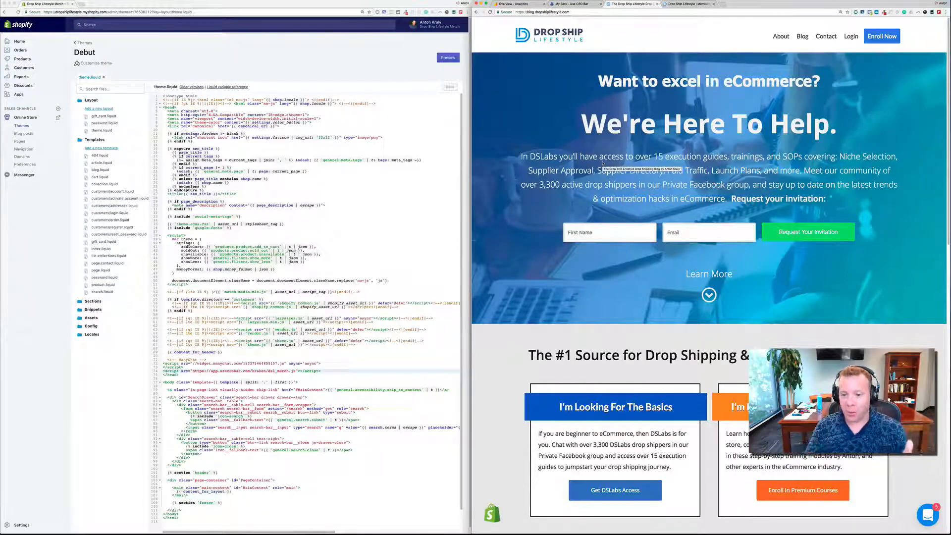
pyautogui.scroll(-1, 511, 503)
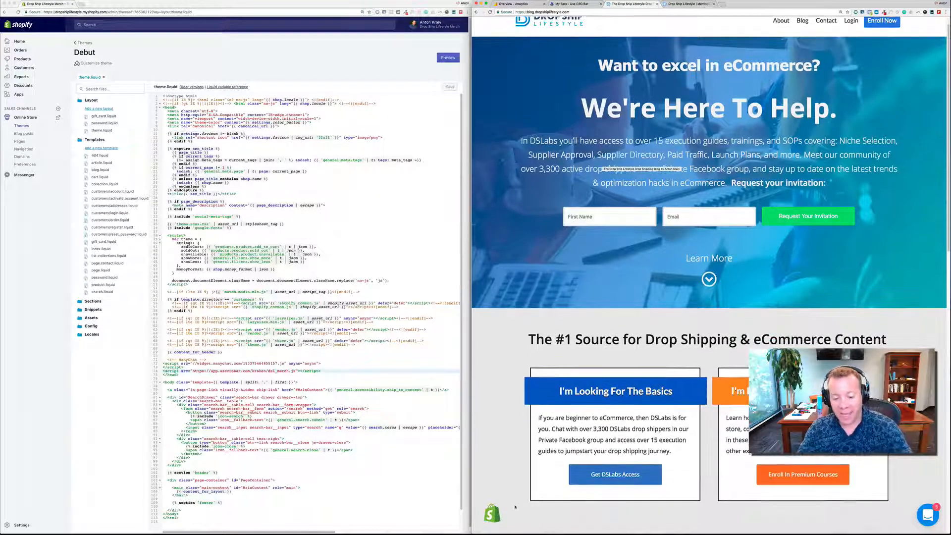
pyautogui.scroll(-10, 571, 307)
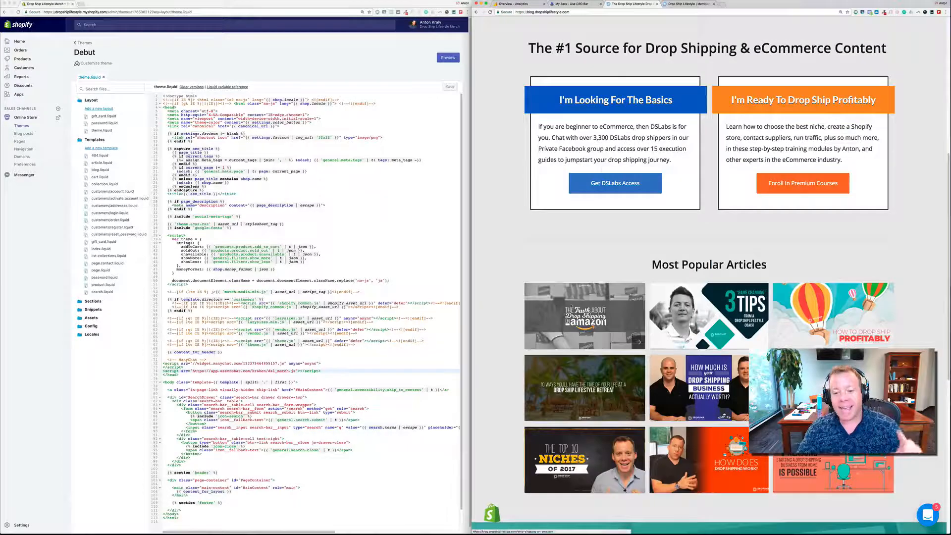
pyautogui.click(570, 307)
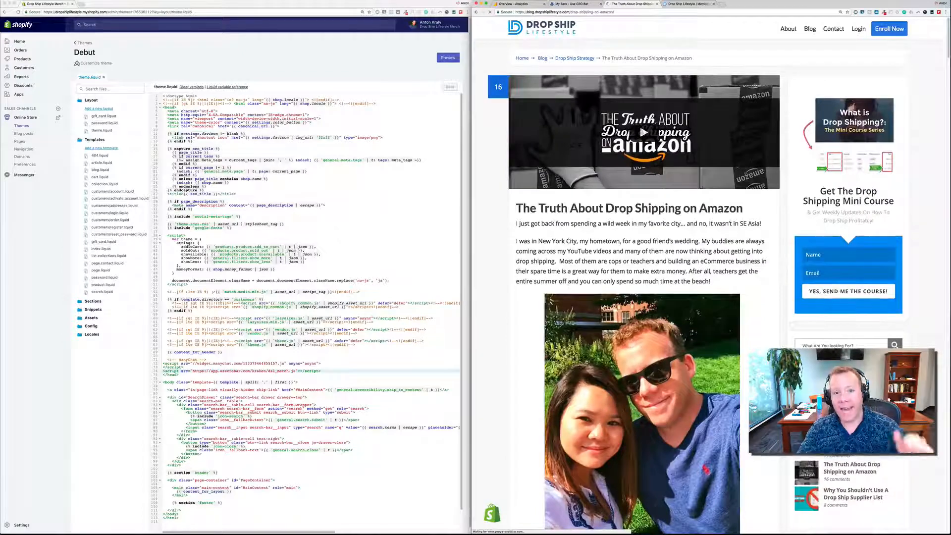
pyautogui.scroll(-2, 571, 307)
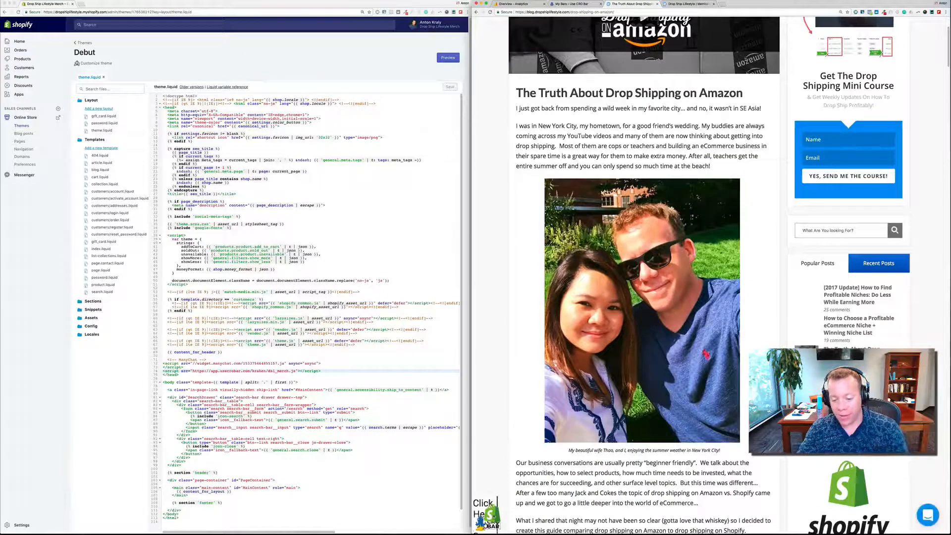
pyautogui.scroll(-2, 570, 307)
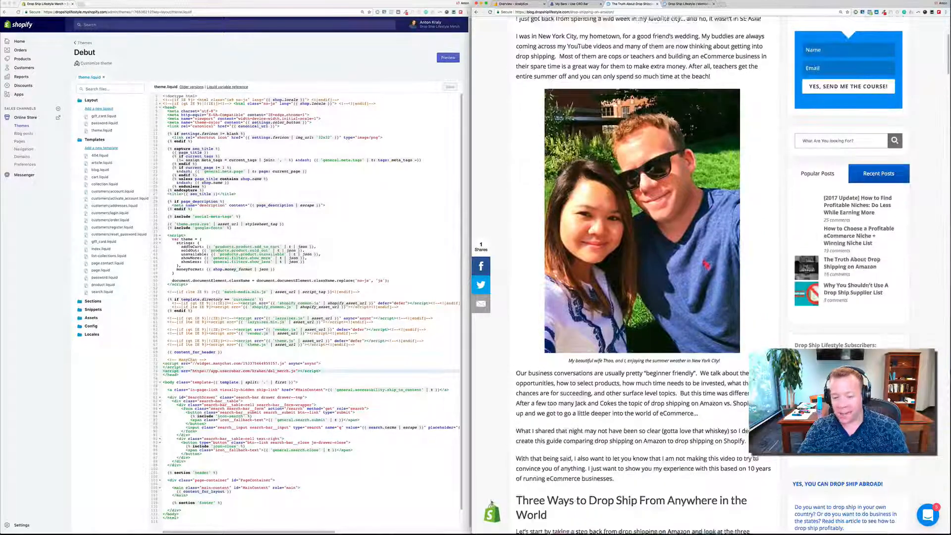
pyautogui.scroll(4, 634, 302)
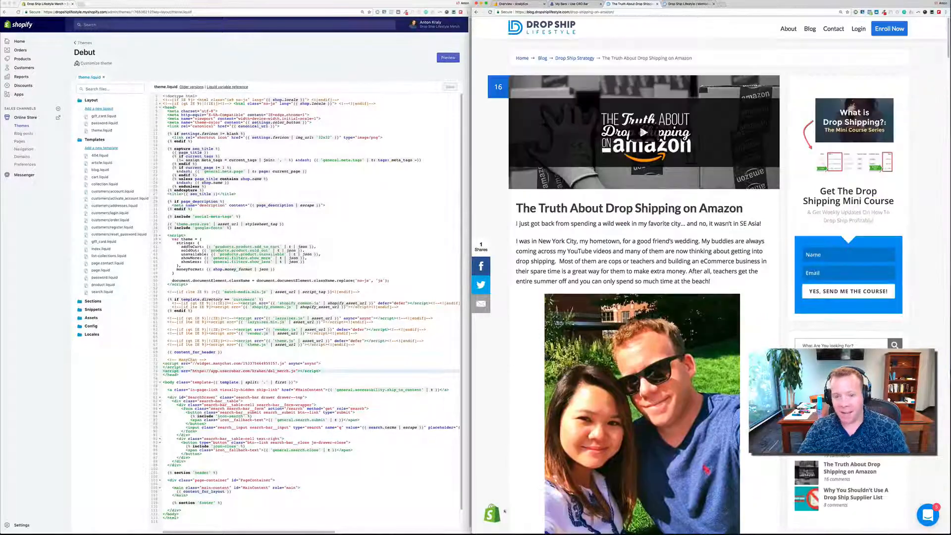
# - Open the Amazon drop shipping article in an incognito window and examine its notification bar while reading down the page
pyautogui.click(634, 13)
pyautogui.press('super+c')
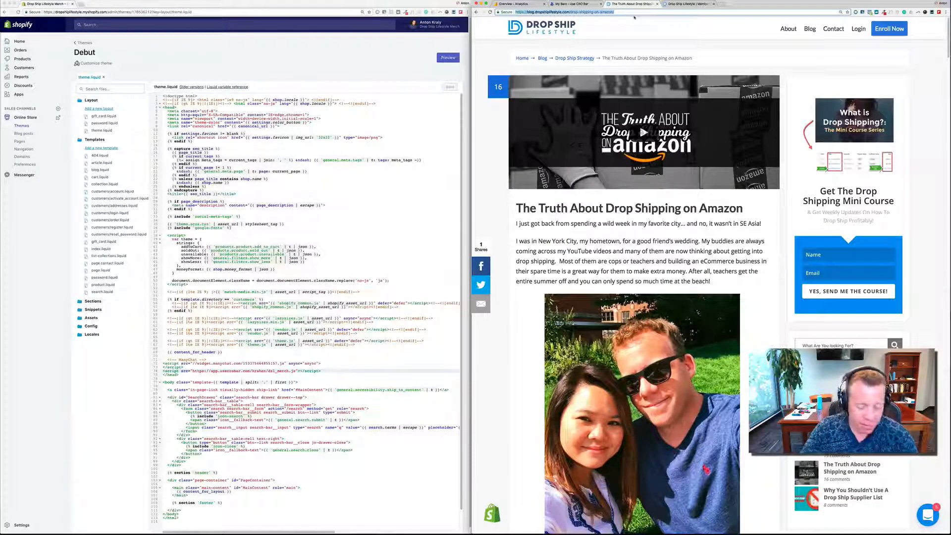
pyautogui.click(946, 12)
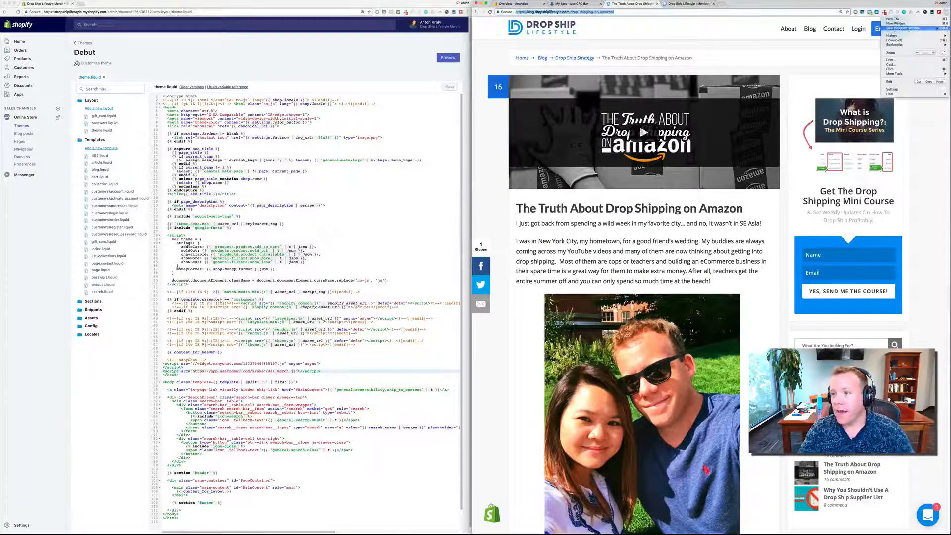
pyautogui.click(936, 31)
pyautogui.press('super+v')
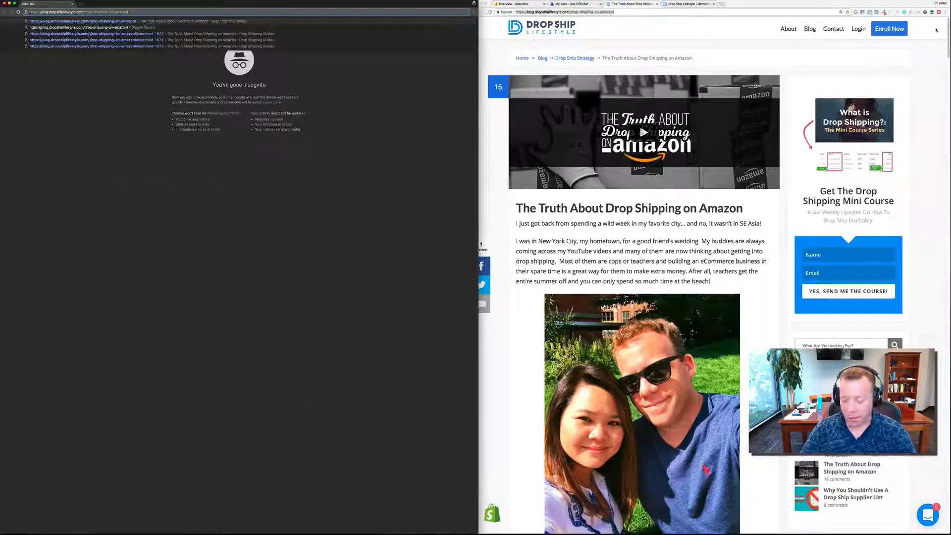
pyautogui.press('Return')
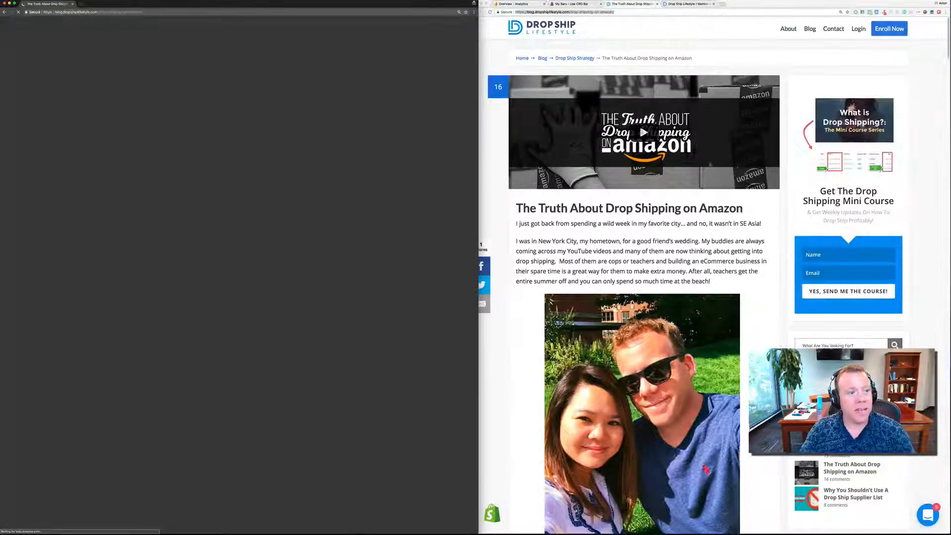
pyautogui.scroll(-5, 802, 171)
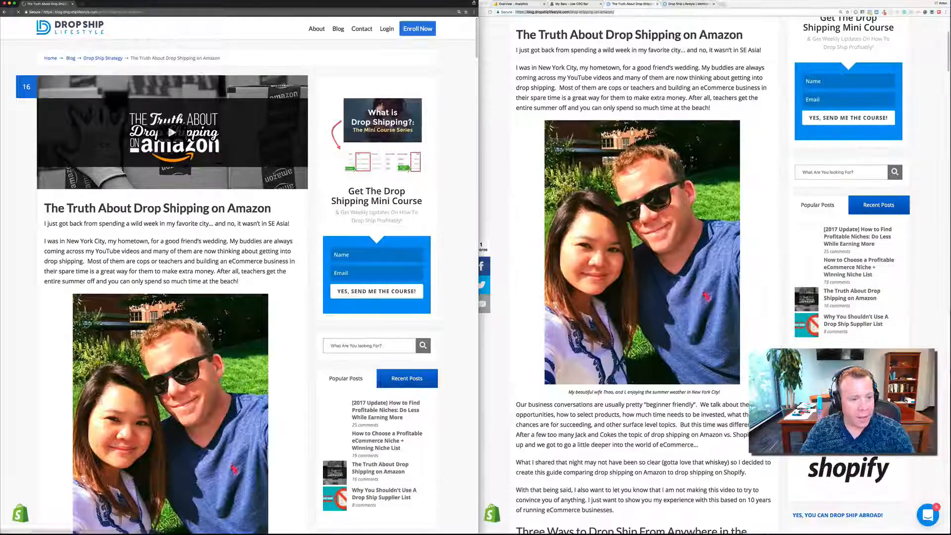
pyautogui.scroll(-3, 237, 275)
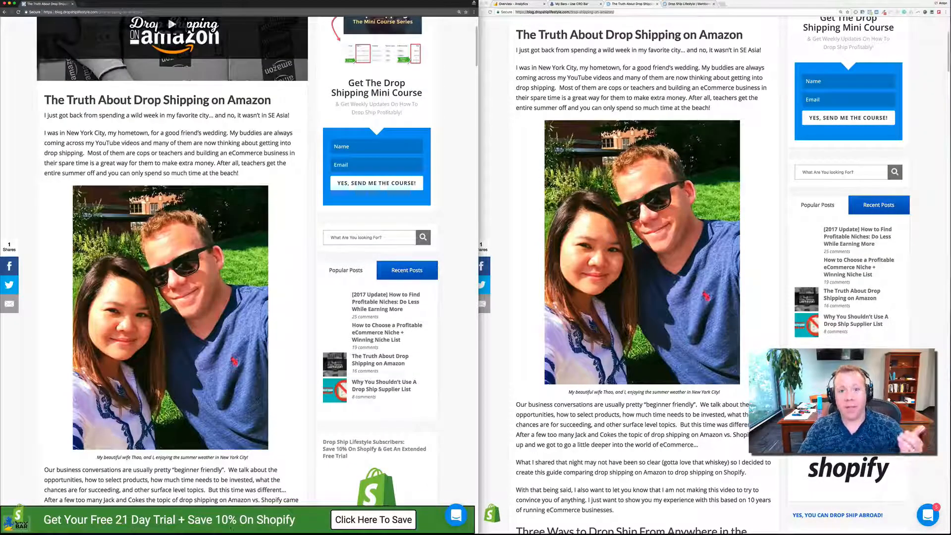
pyautogui.scroll(-3, 239, 527)
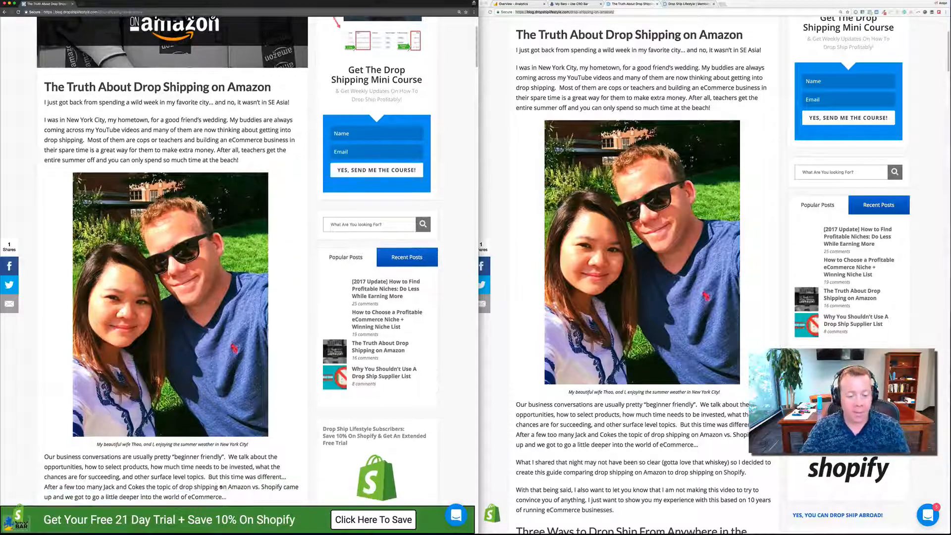
pyautogui.scroll(-1, 239, 527)
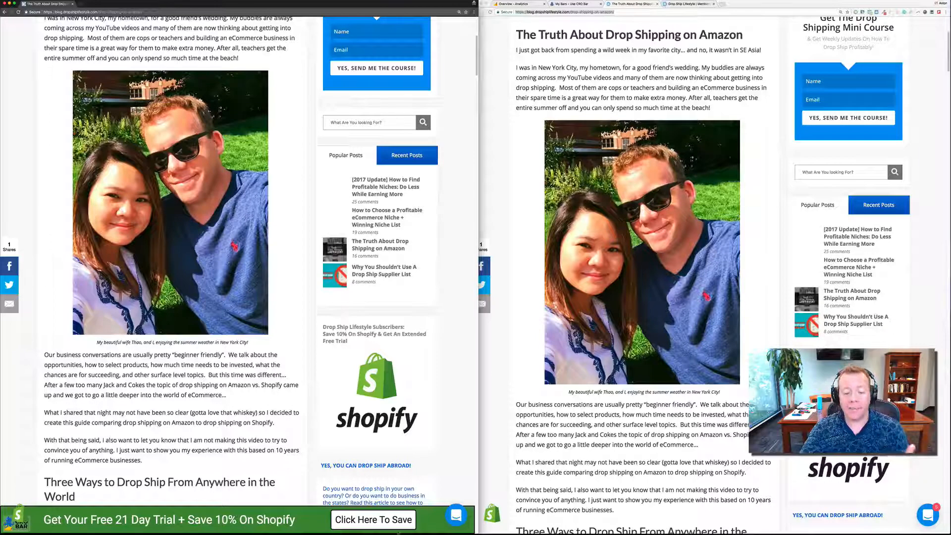
# - Follow the blog bar's Click Here To Save offer to the Shopify trial page, and return to the window with the theme code
pyautogui.click(386, 521)
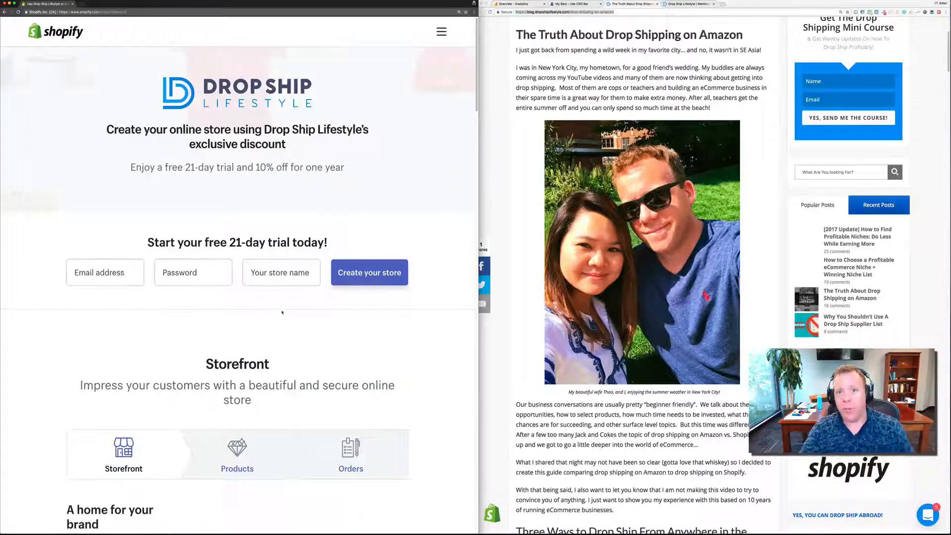
pyautogui.press('super+Left')
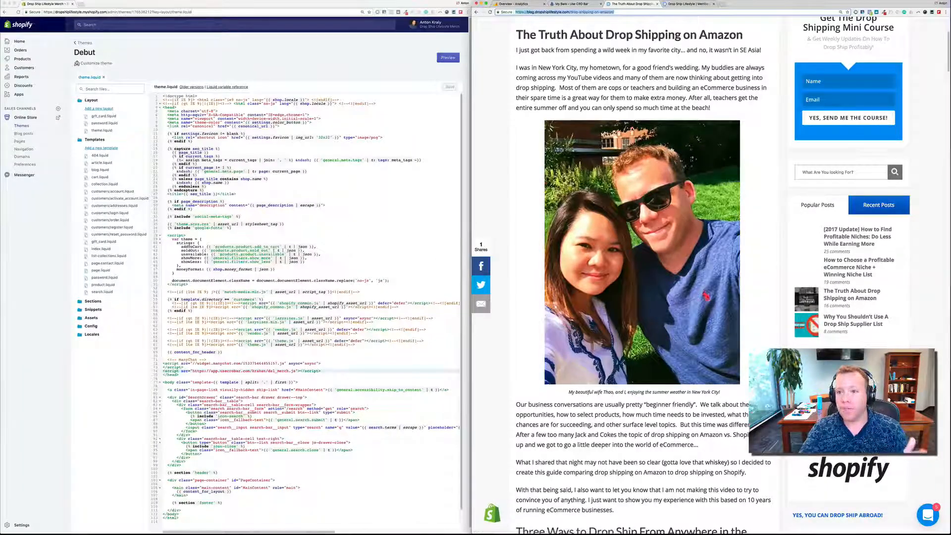
# - Examine the Drop Ship Lifestyle Members Area Dashboard and its notification icon and coaching bar while reading through the page
pyautogui.click(688, 5)
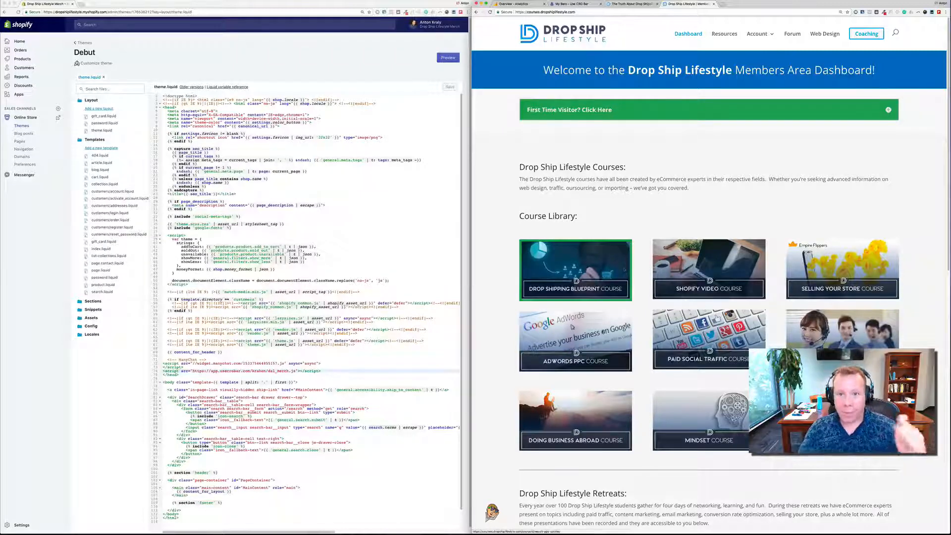
pyautogui.scroll(-3, 572, 327)
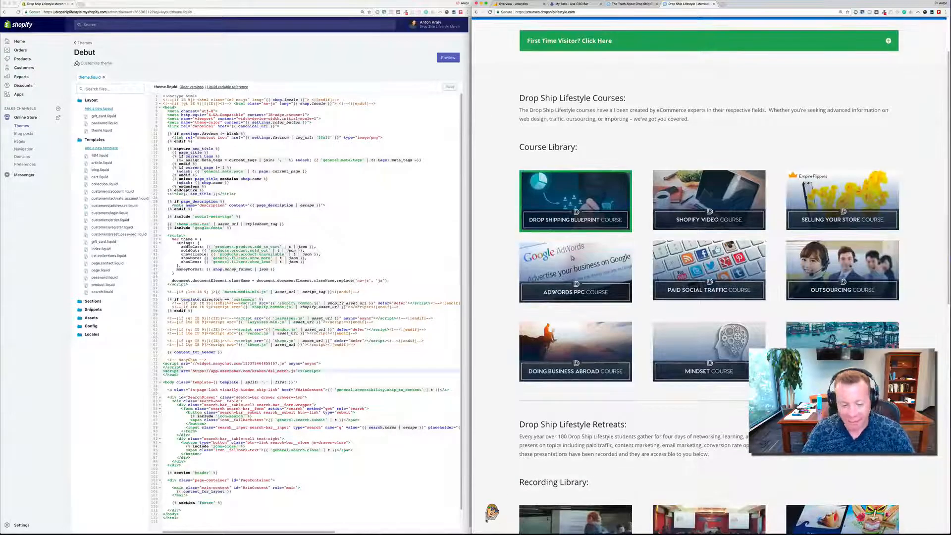
pyautogui.press('super+plus')
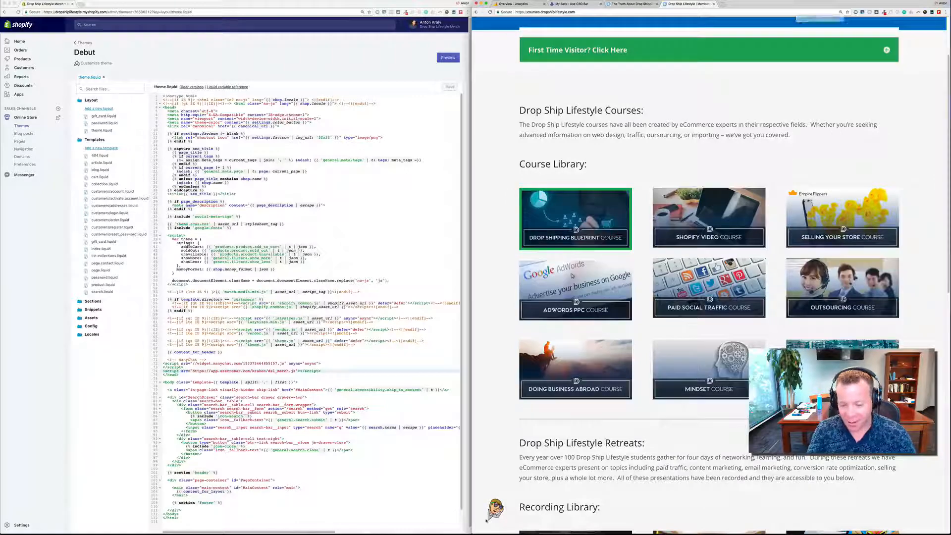
pyautogui.press('super+plus')
pyautogui.press('super+minus')
pyautogui.press('super+minus')
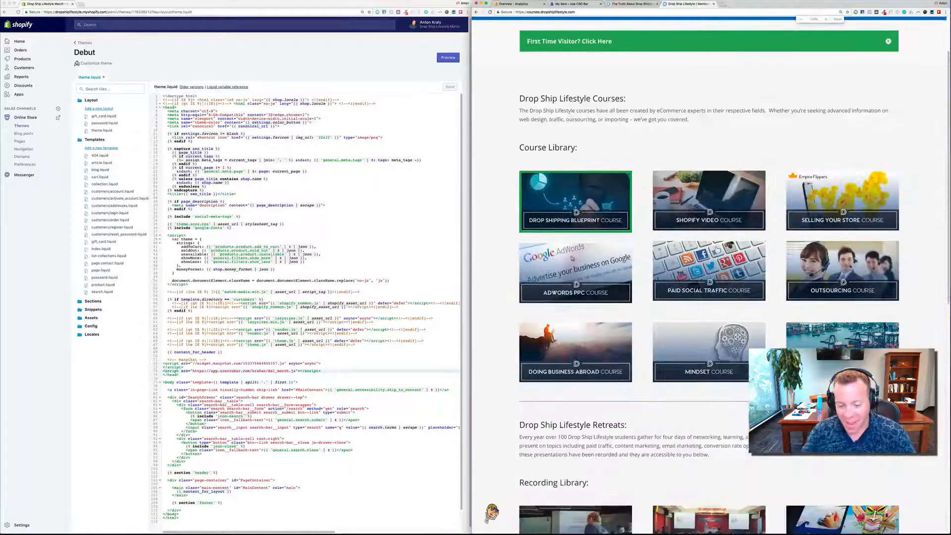
pyautogui.scroll(-10, 572, 258)
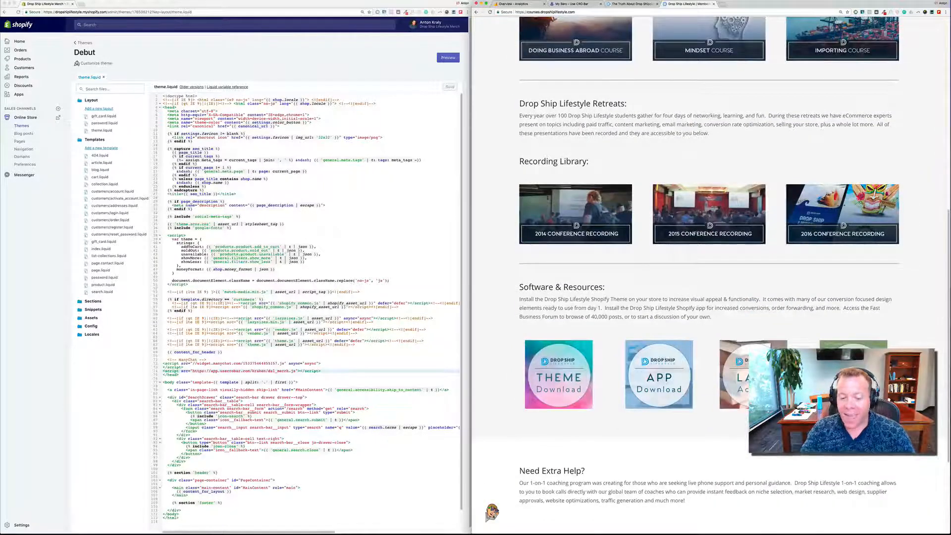
pyautogui.scroll(10, 572, 356)
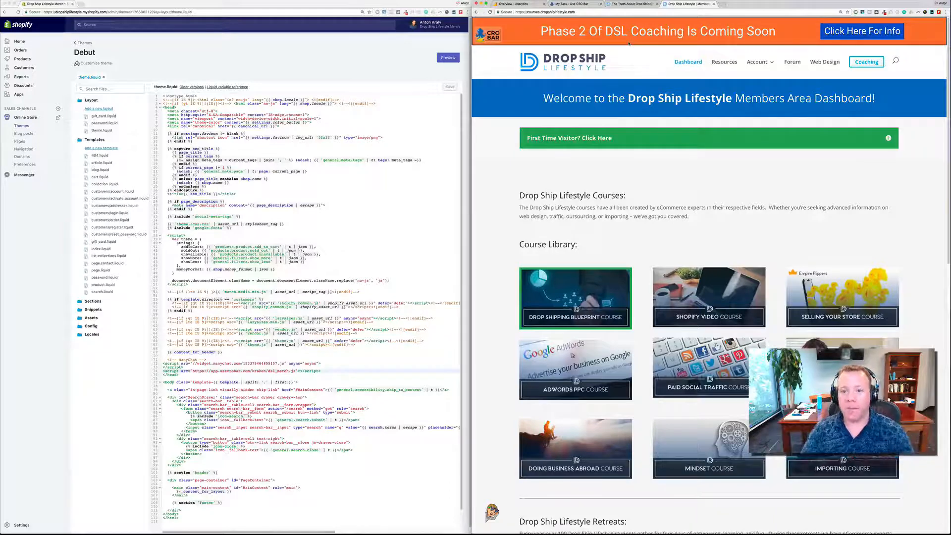
# - Dismiss the script code dialog in CRO Bar and open the DSL COACHING PHASE 2 bar for editing to inspect its layout
pyautogui.click(588, 4)
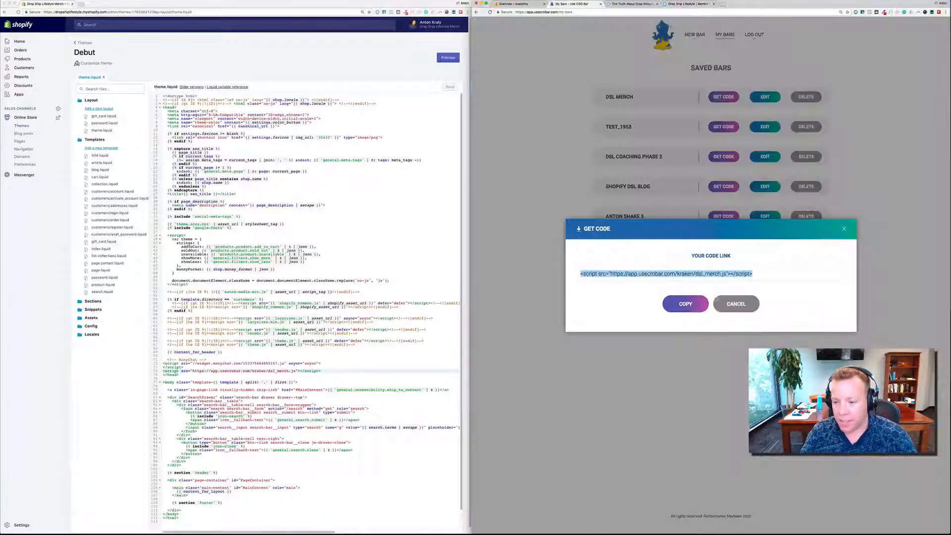
pyautogui.click(716, 303)
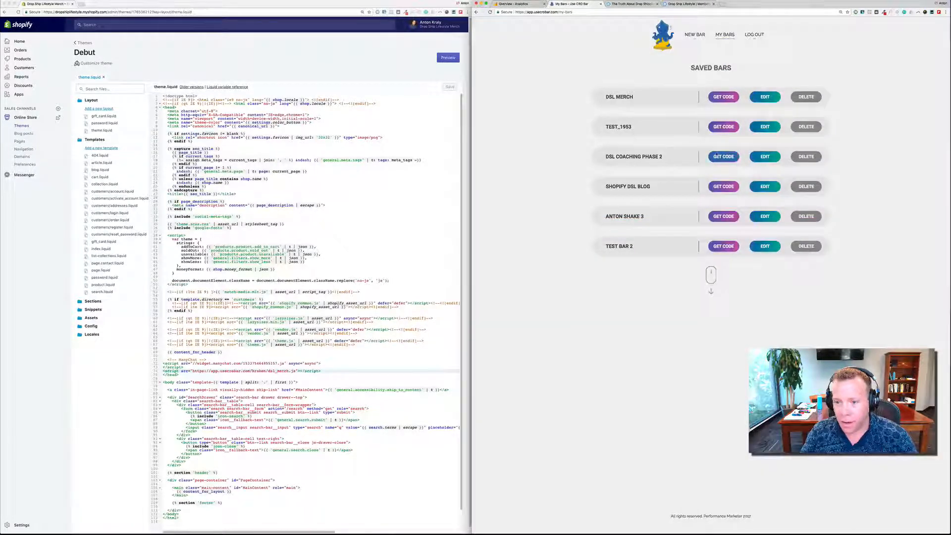
pyautogui.click(764, 157)
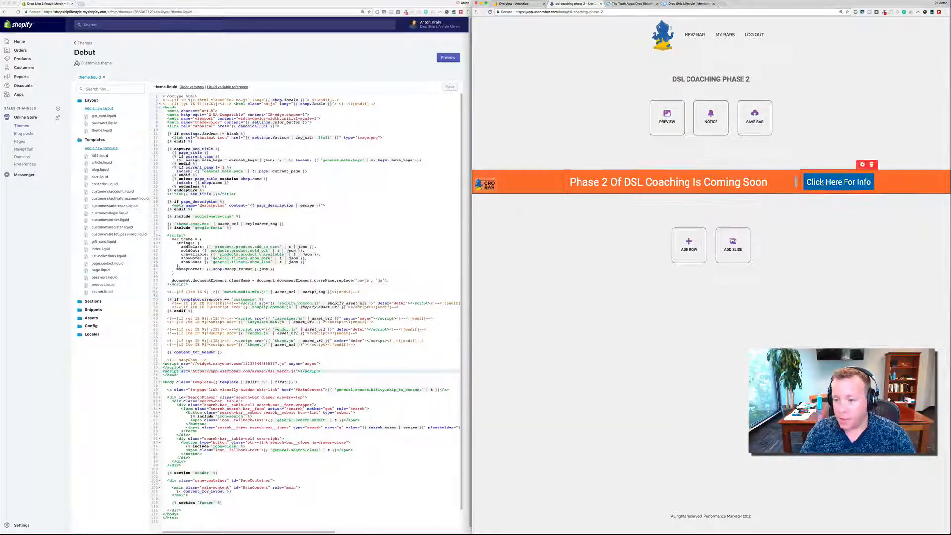
pyautogui.moveTo(791, 184)
pyautogui.mouseDown()
pyautogui.moveTo(779, 183)
pyautogui.moveTo(795, 183)
pyautogui.mouseUp()
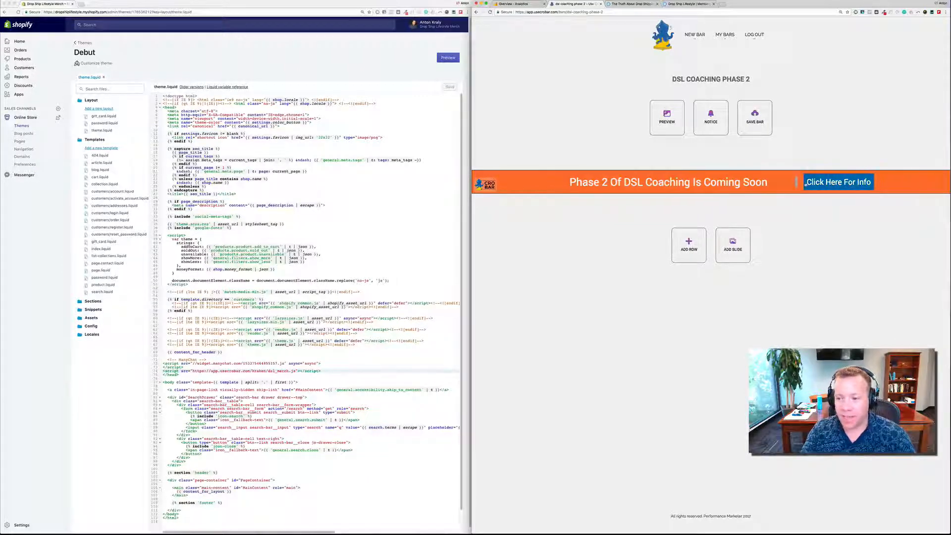